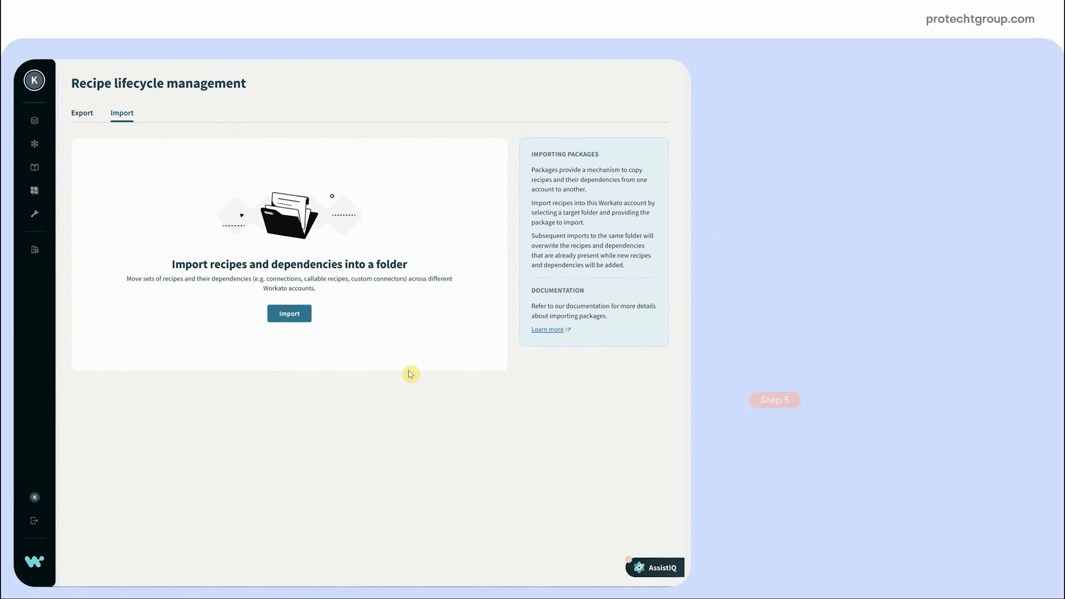
- Start a package import and upload the servicenow-incident-to-protechterm-recipe-1 zip file
left_click(284, 317)
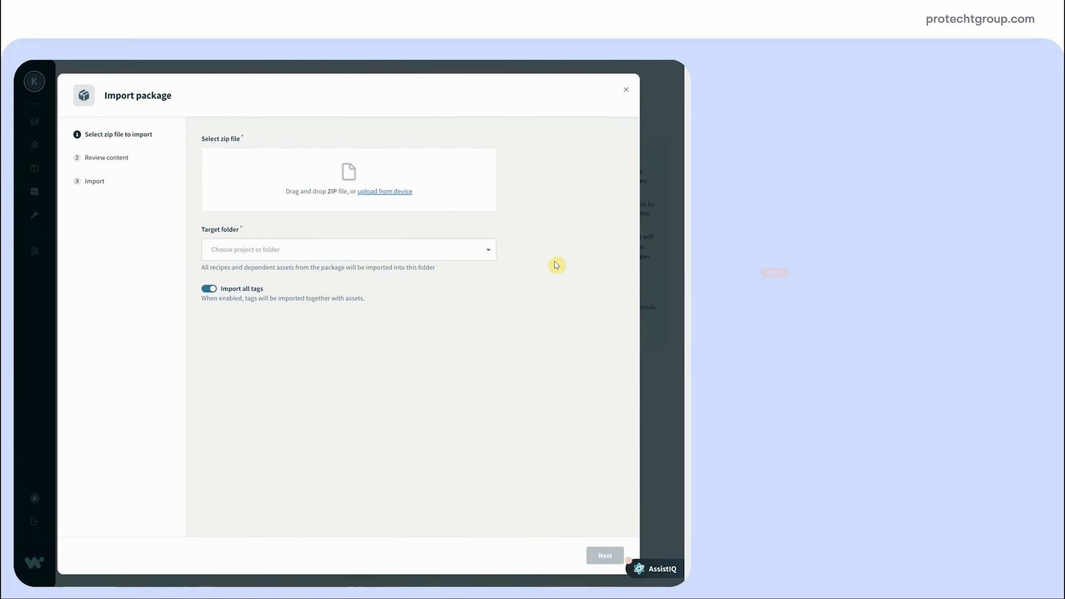
left_click(380, 192)
left_click(270, 88)
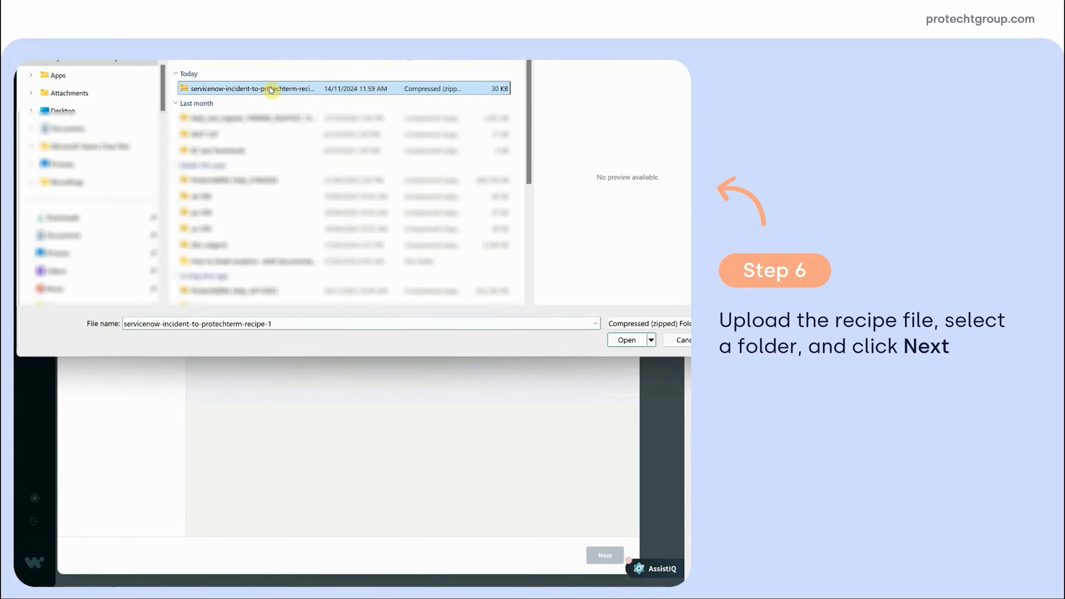
left_click(625, 336)
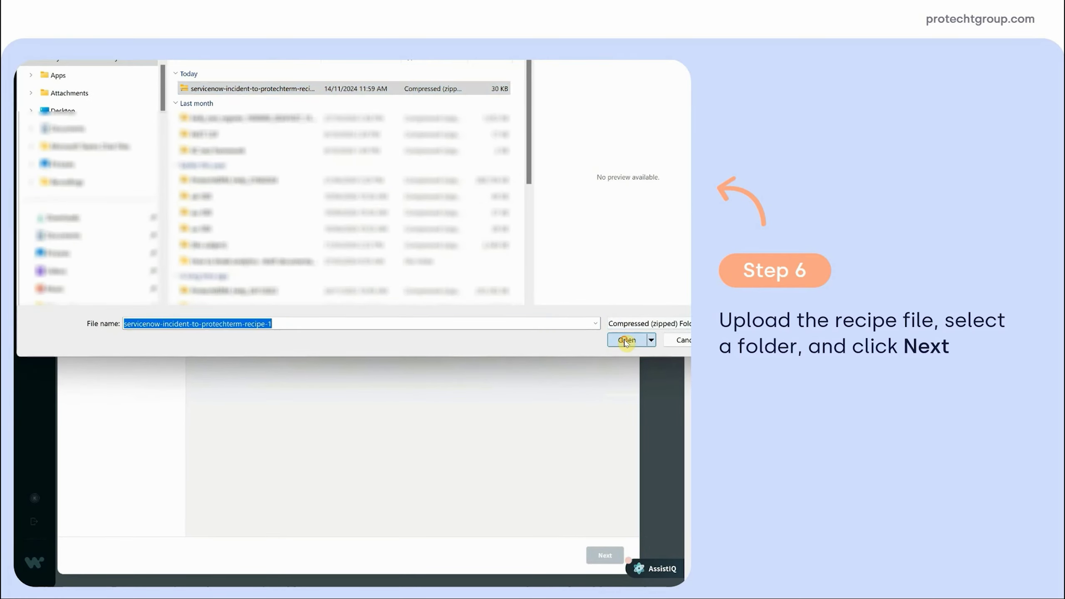
- Choose the Protecht ERM project as the target folder and complete the package import
left_click(467, 251)
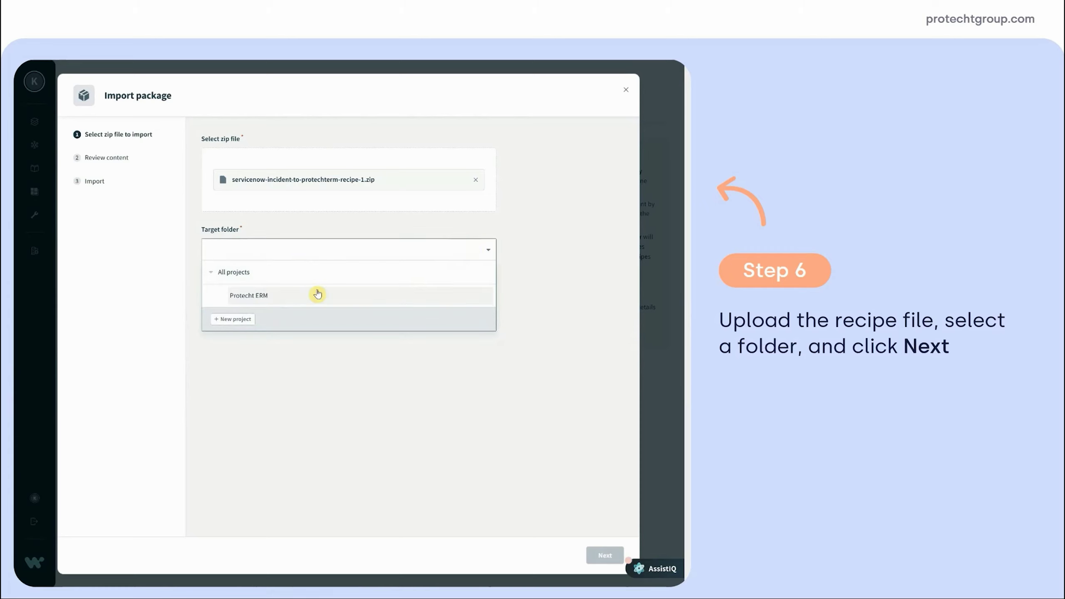
left_click(272, 296)
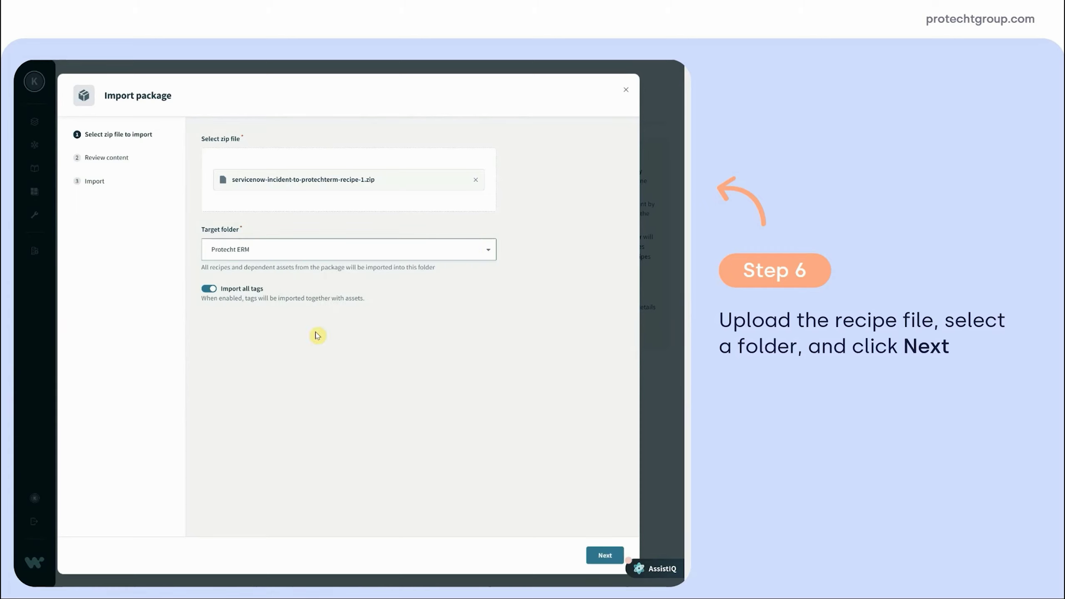
left_click(602, 555)
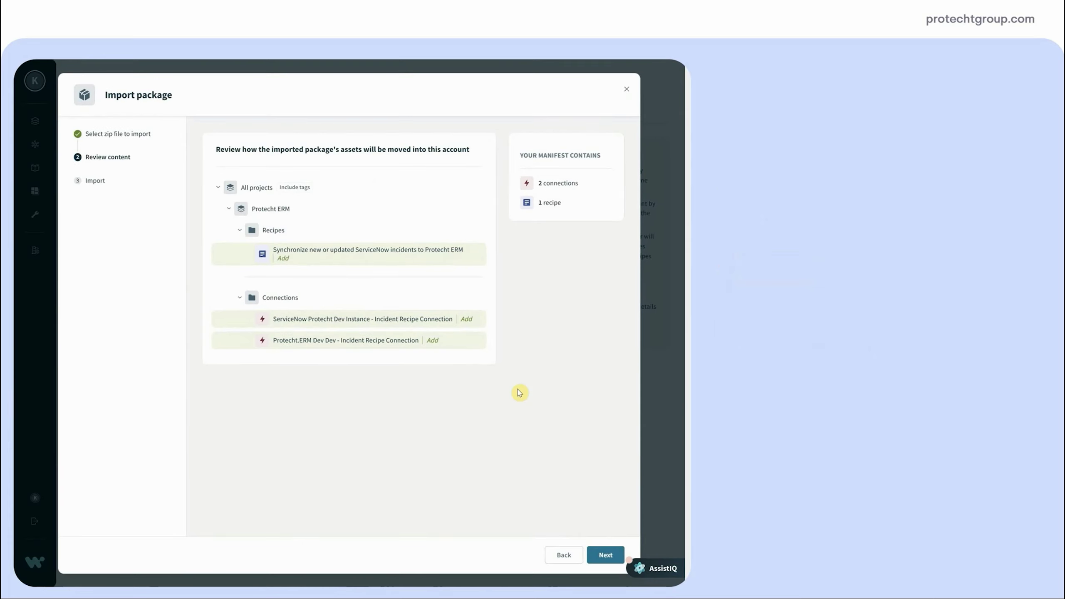
left_click(607, 555)
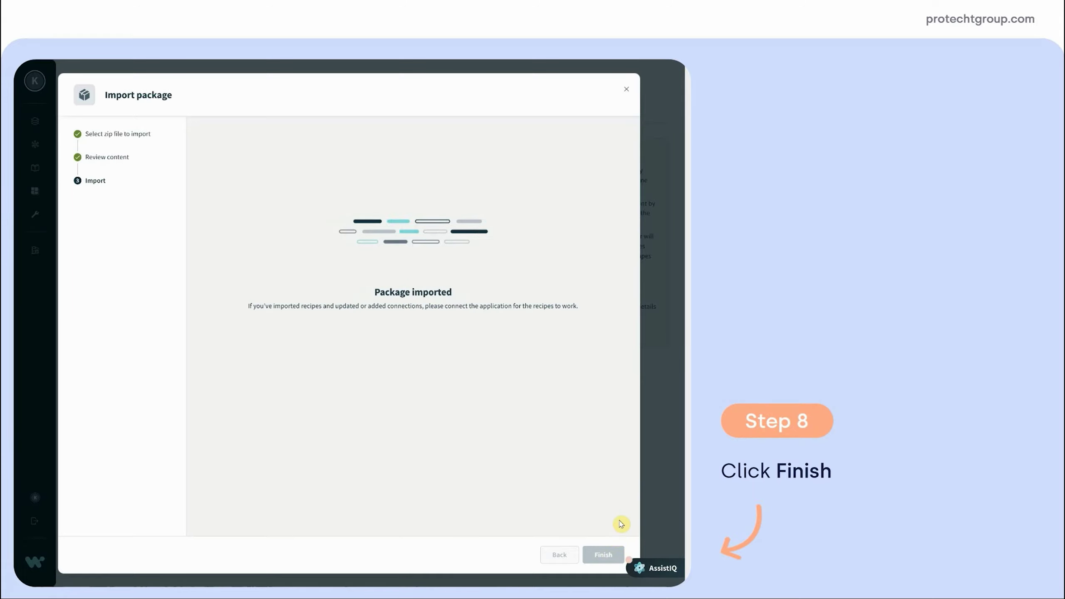
left_click(603, 555)
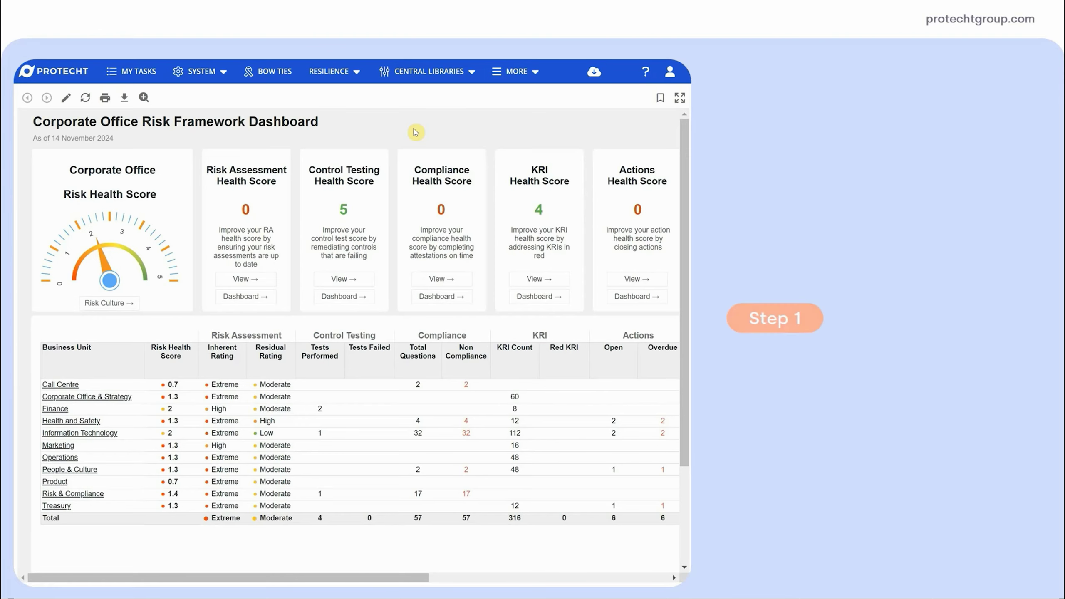
- In Protecht ERM, open the Incident and Breach Management register in the Incidents and Complaints Register Designer
left_click(514, 71)
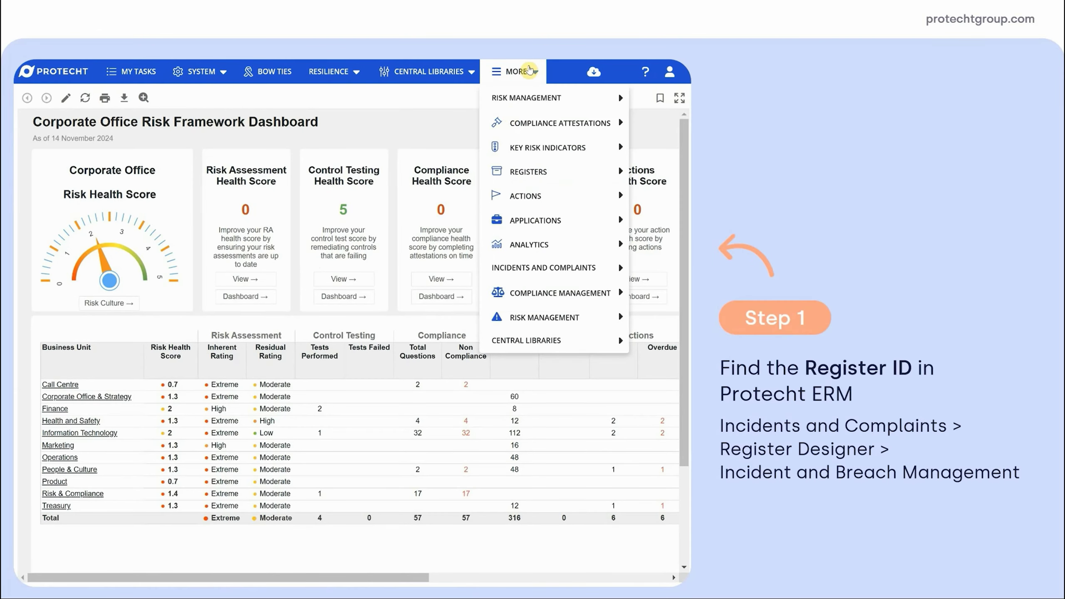
mouse_move(531, 256)
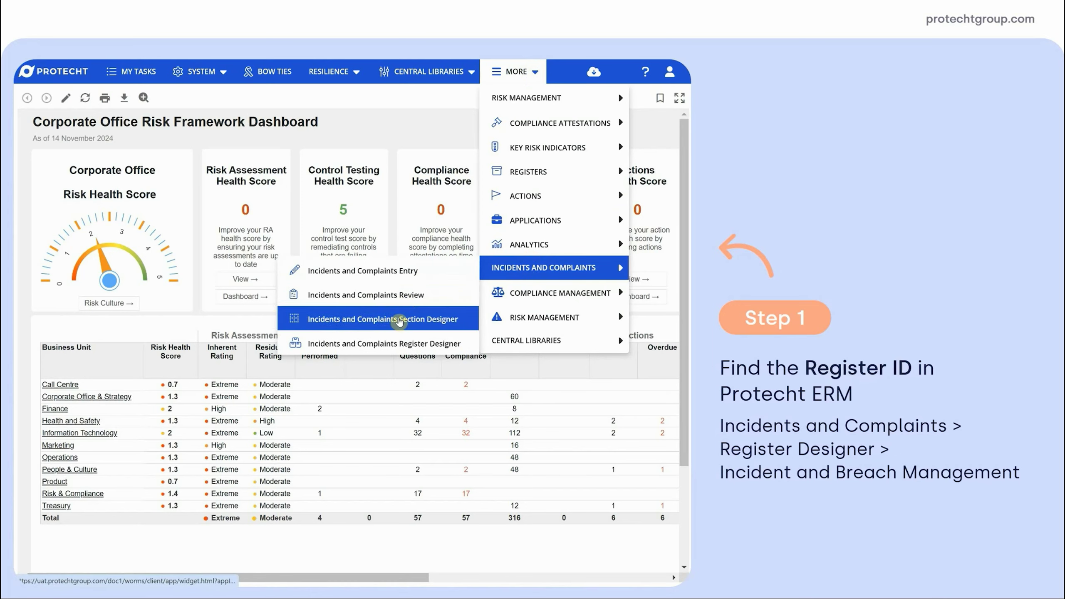
left_click(388, 344)
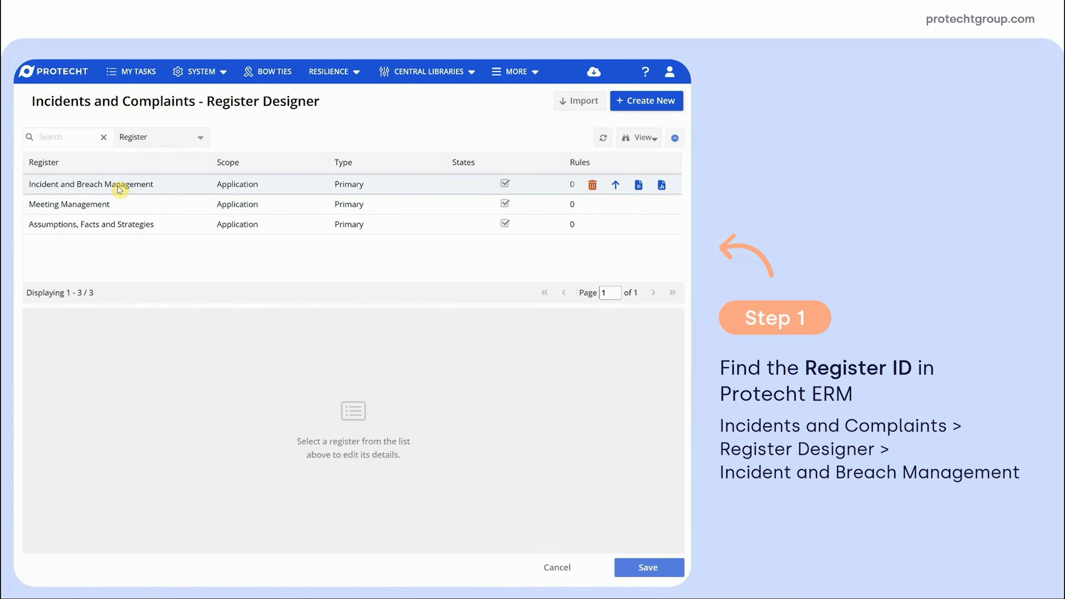
left_click(119, 187)
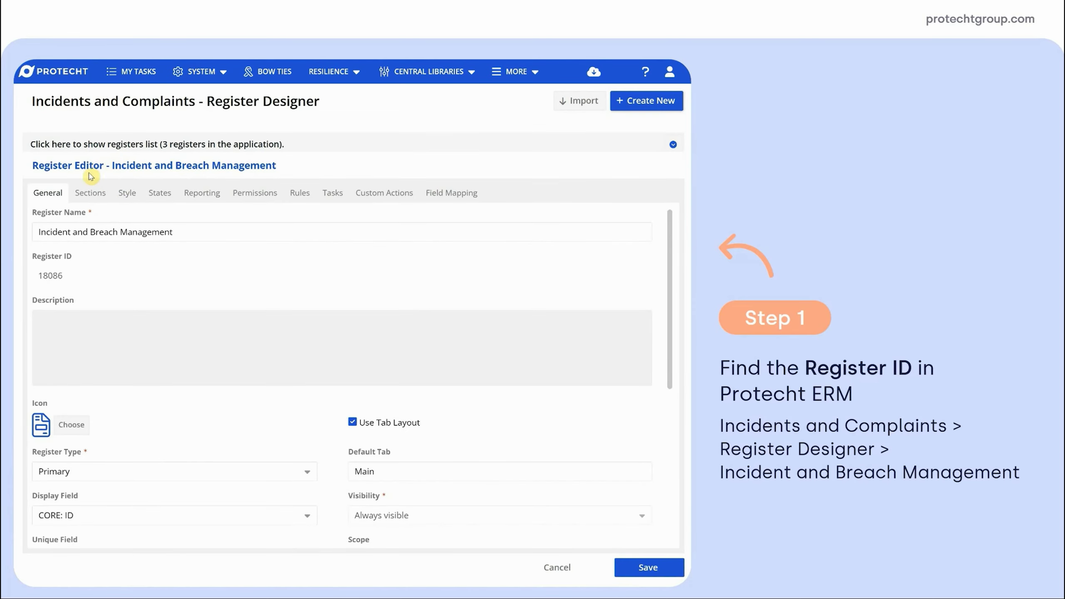
- Copy the Register ID of the Incident and Breach Management register into a blank Notepad document
left_click_drag(36, 276, 64, 279)
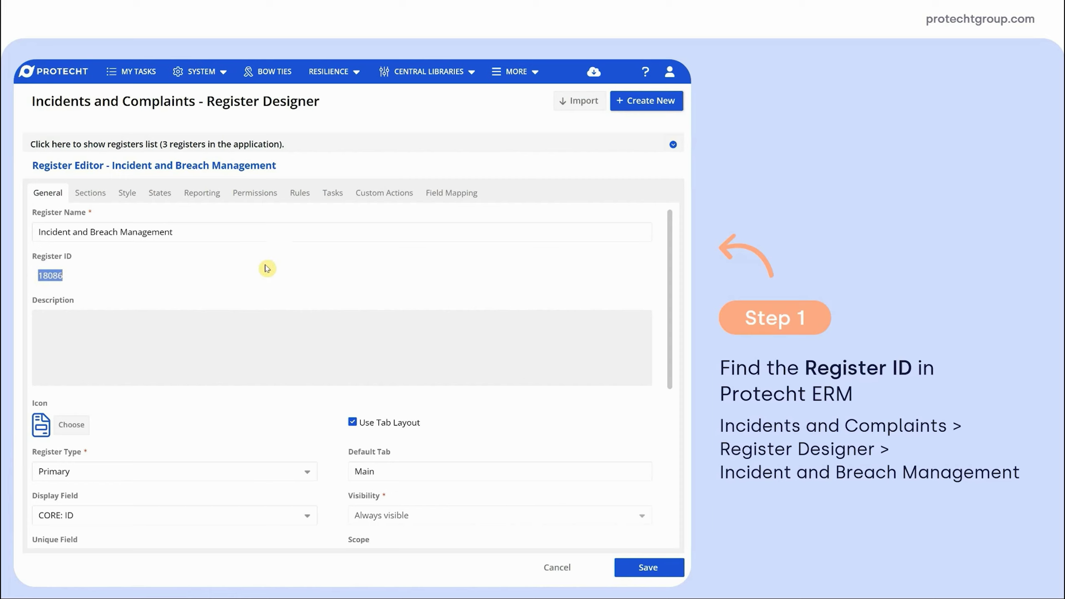
right_click(58, 284)
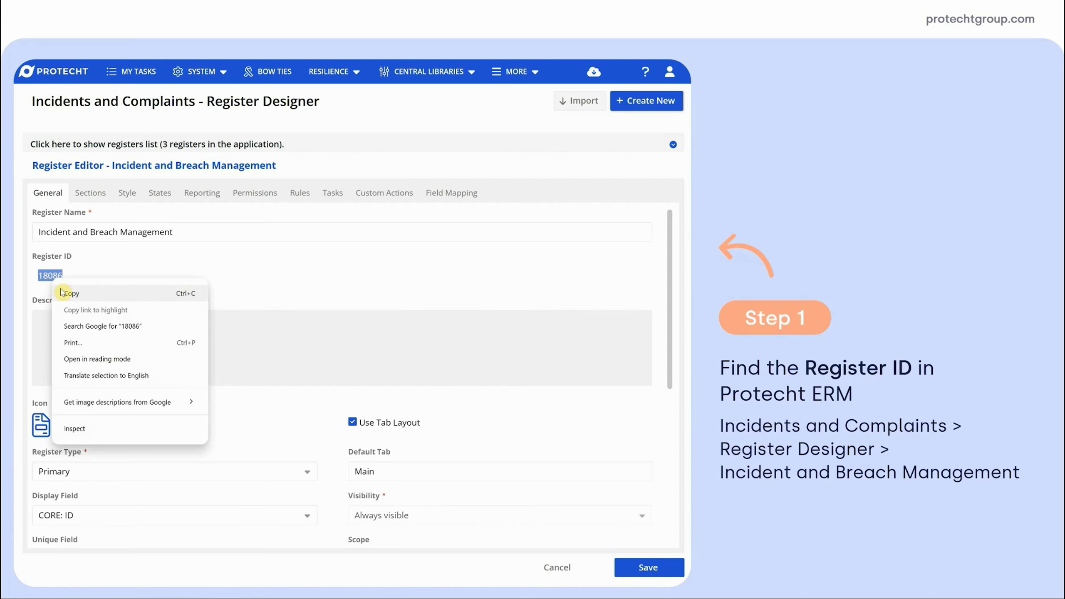
left_click(62, 291)
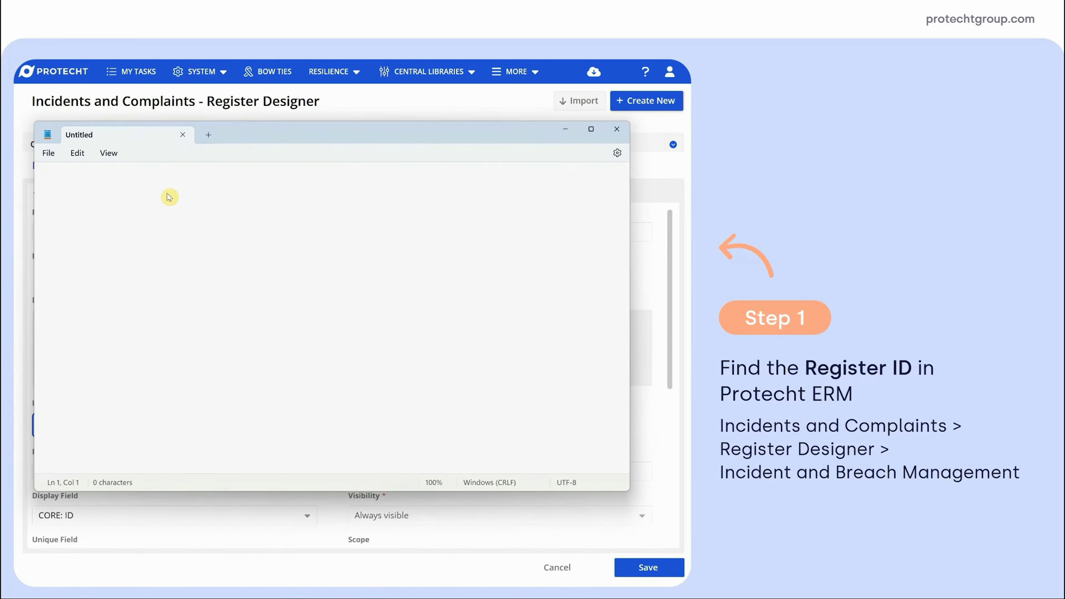
key("ctrl+v")
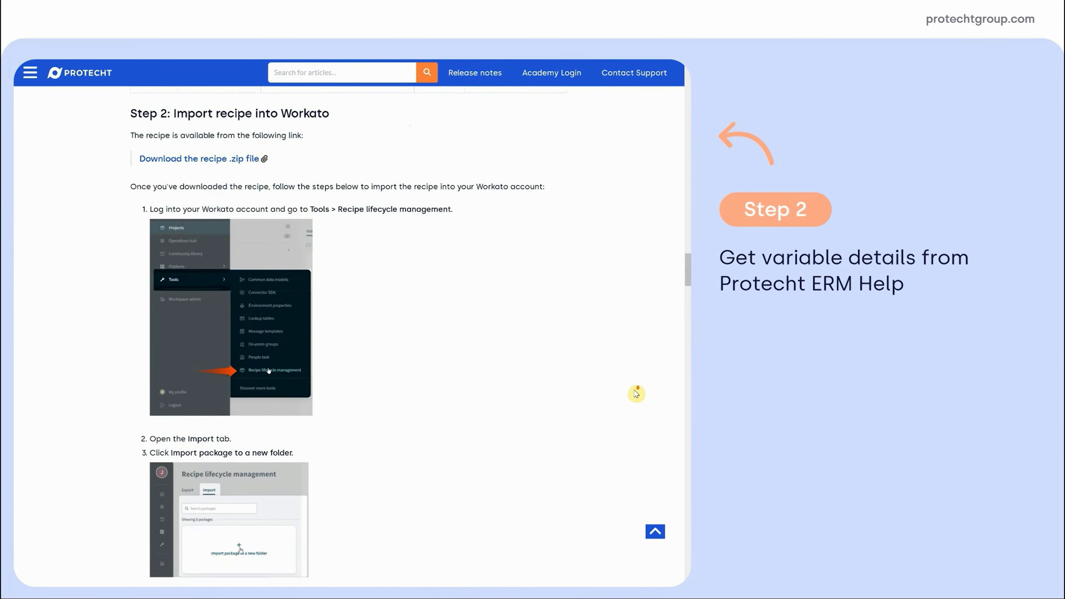
- Read the recipe variable definitions under Step 3 of the Protecht ERM Help article
scroll(634, 392, "down", 5)
scroll(636, 393, "down", 15)
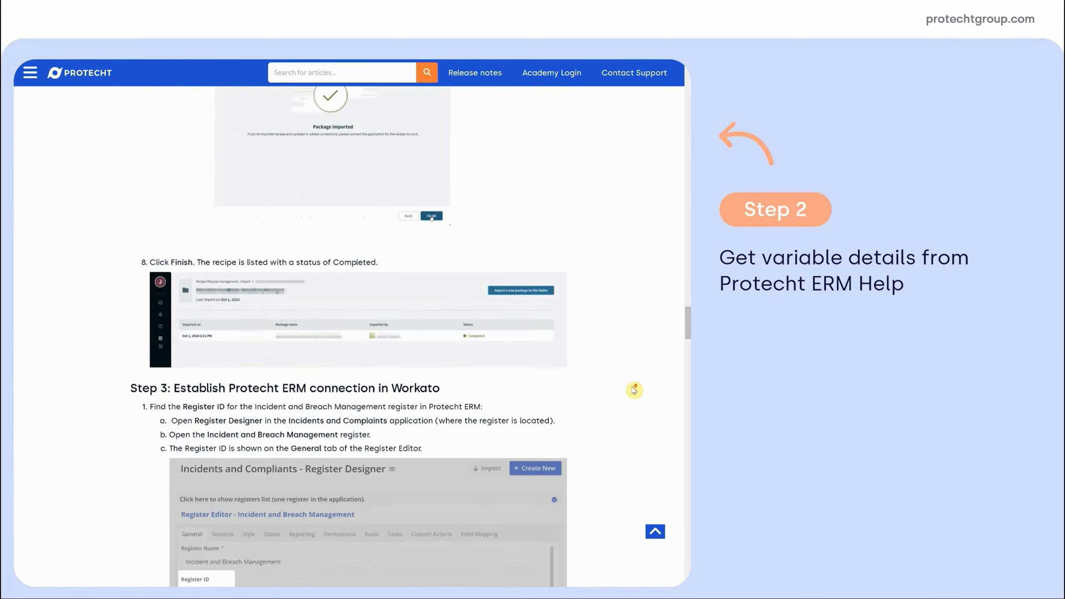
scroll(633, 390, "down", 8)
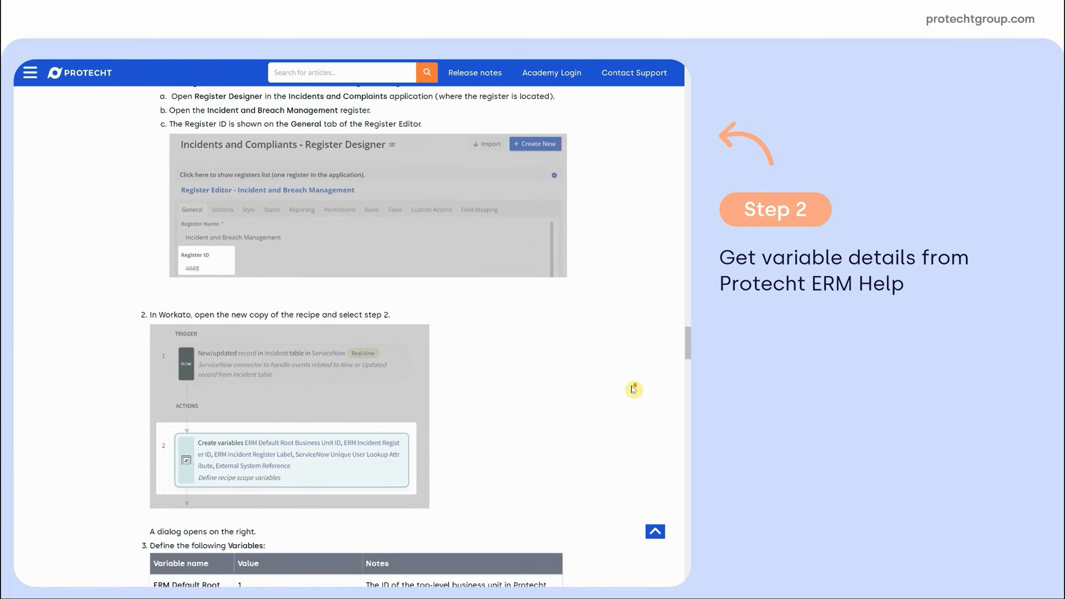
scroll(633, 389, "down", 6)
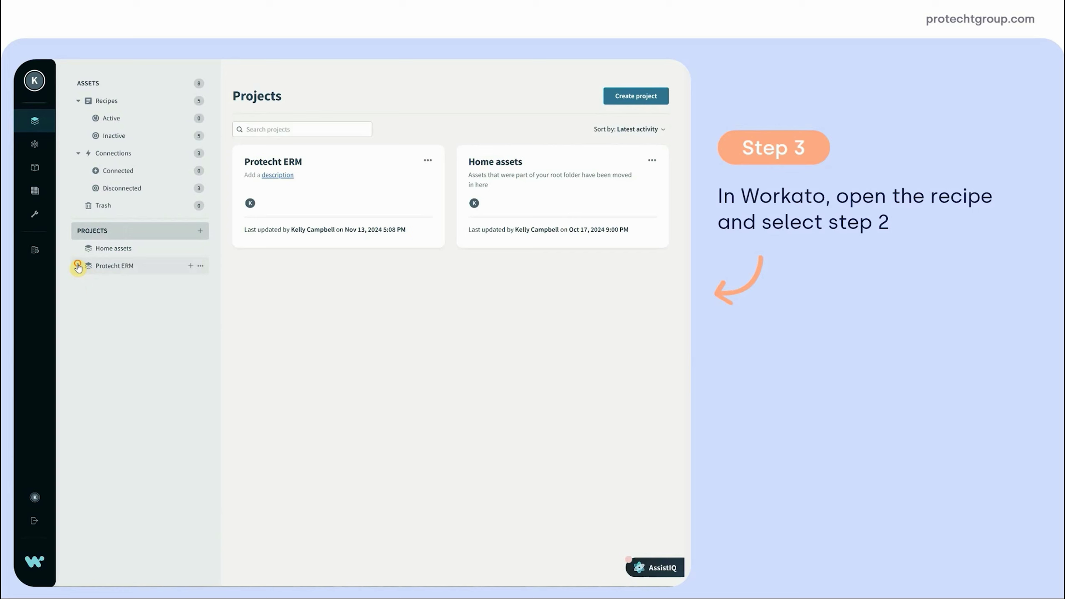
- In Workato, open the ServiceNow incident synchronization recipe from Protecht ERM's Recipes folder and show its step 2 variables
left_click(77, 265)
left_click(115, 308)
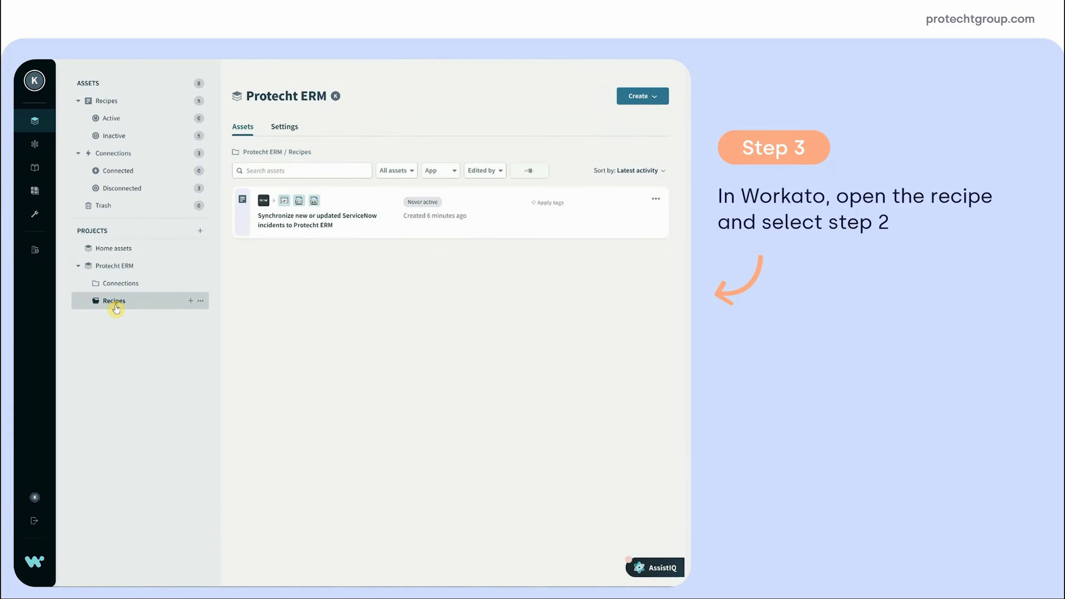
left_click(359, 227)
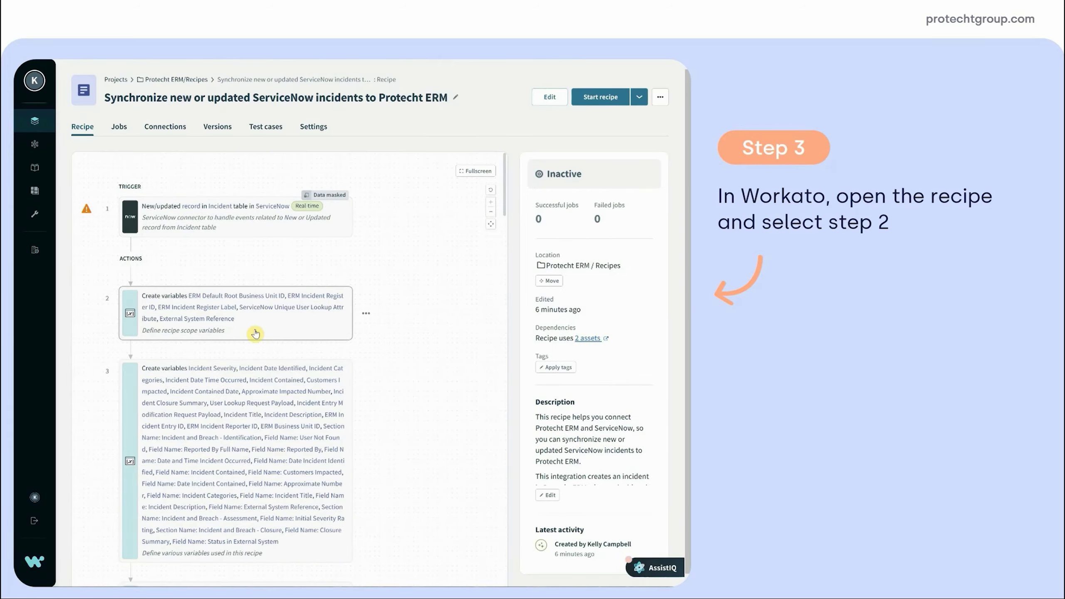
left_click(254, 333)
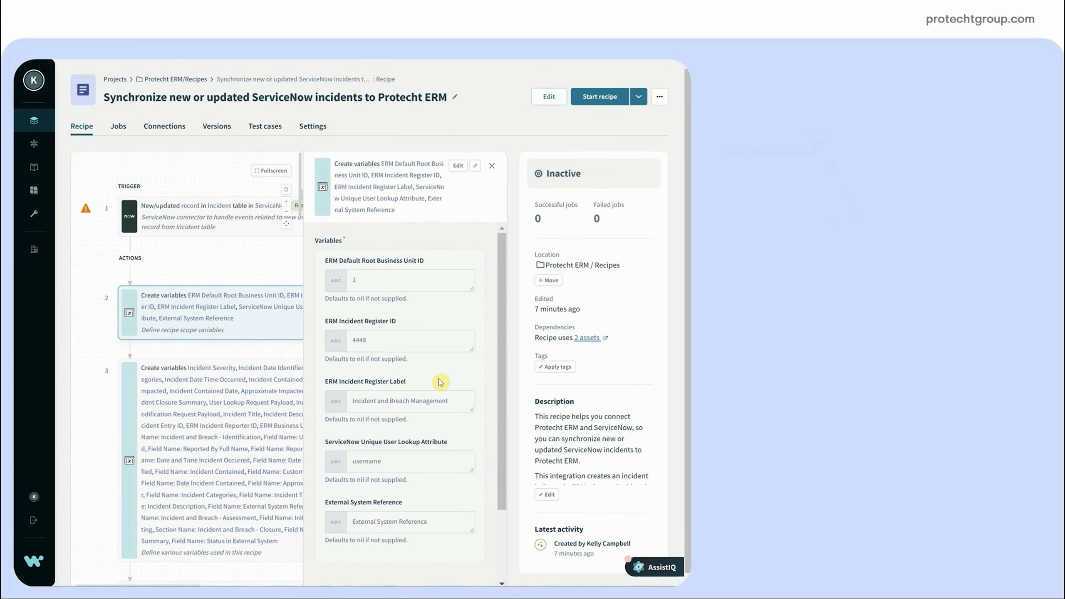
- Set the ERM Incident Register ID variable to 18086, copied from the Notepad note, and save and exit the recipe
left_click(457, 168)
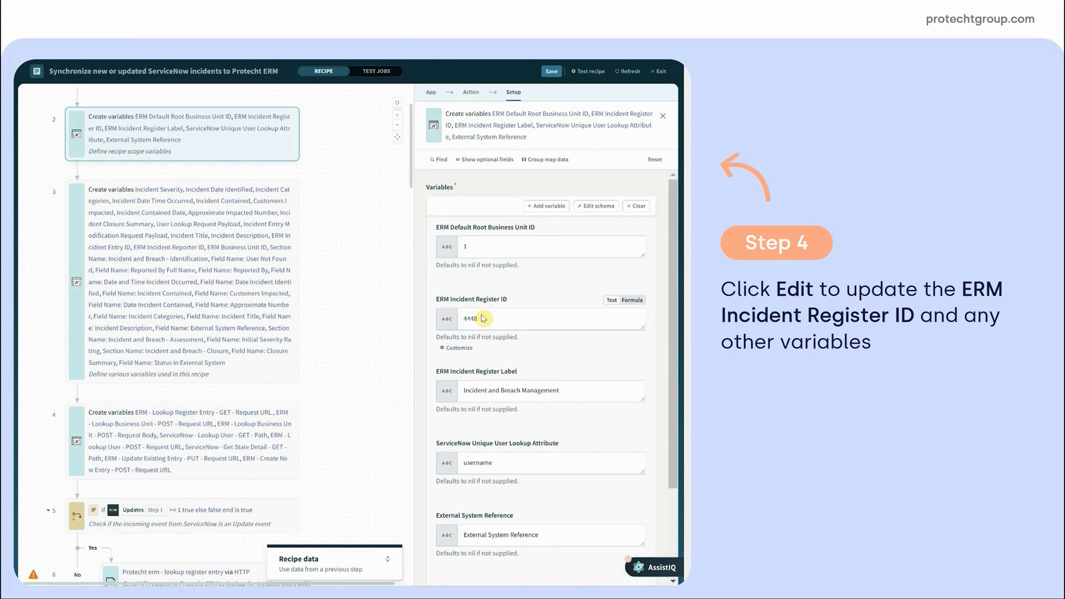
double_click(484, 319)
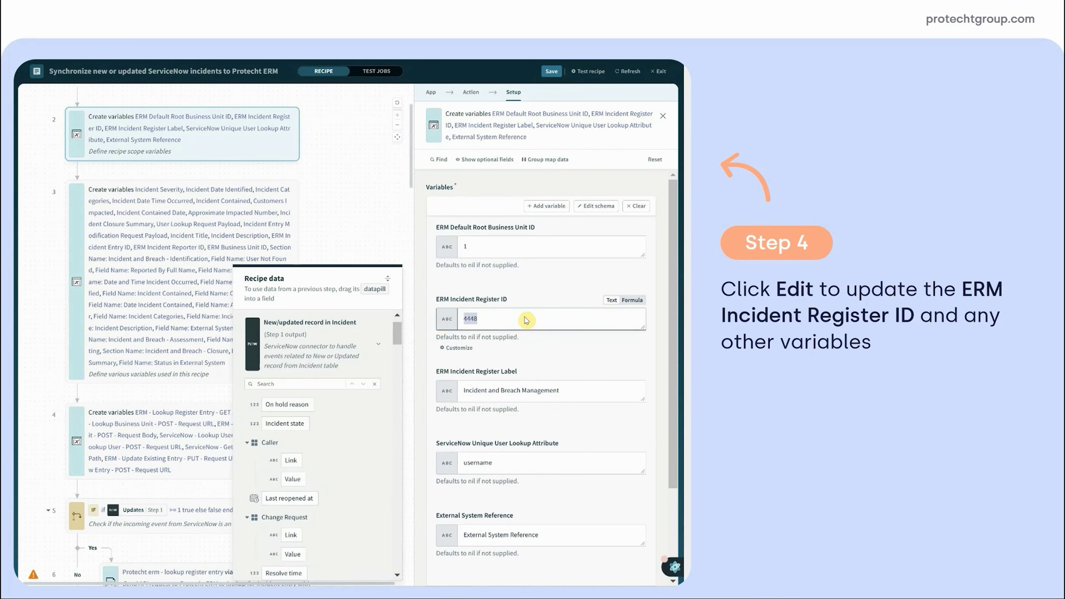
key("alt+Tab")
left_click_drag(67, 176, 49, 181)
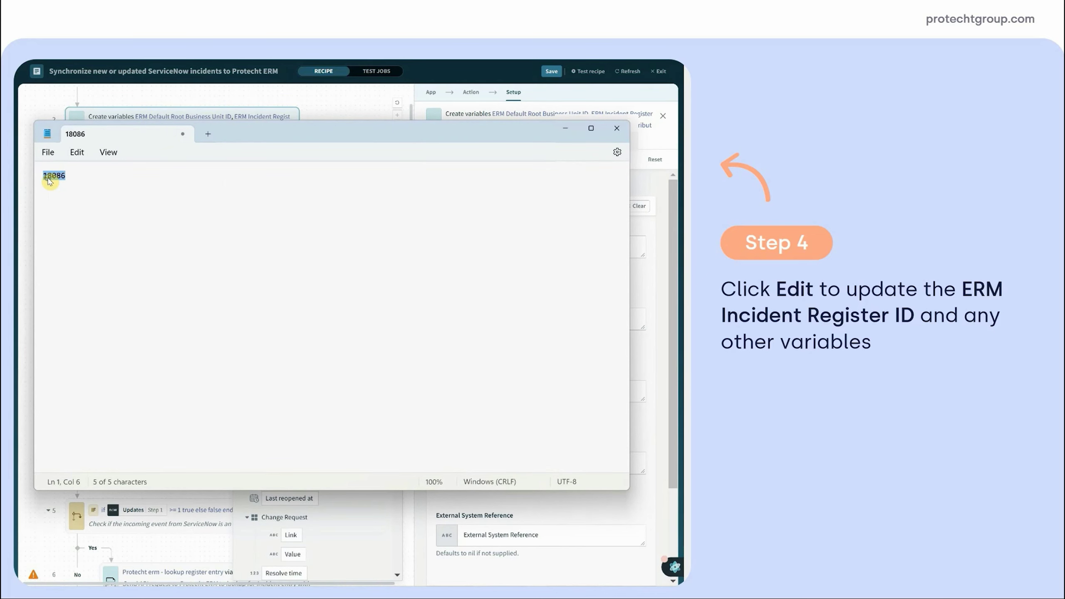
right_click(49, 178)
left_click(75, 237)
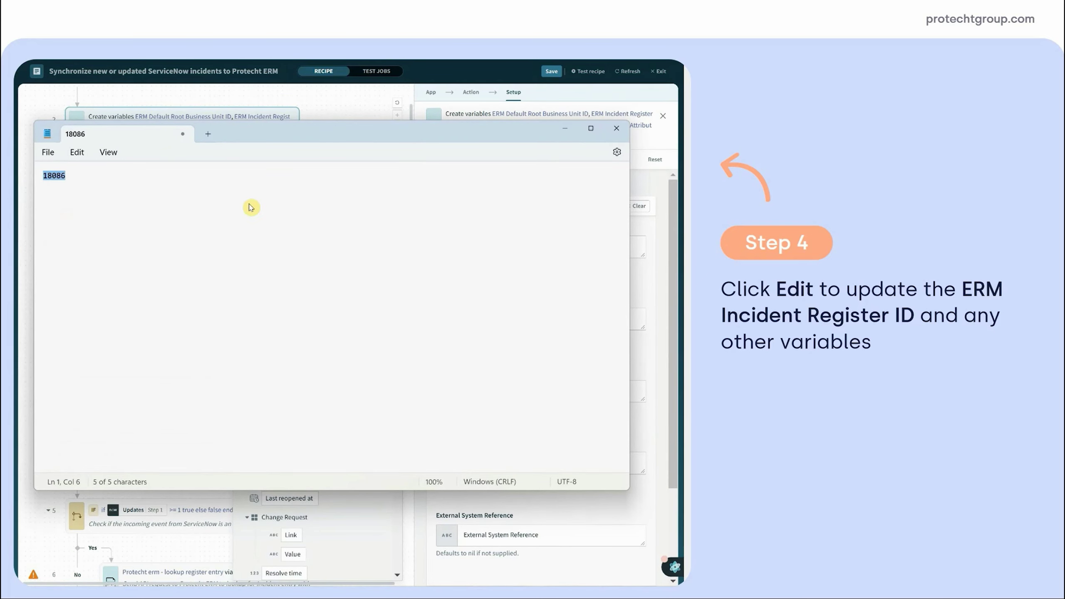
key("alt+Tab")
right_click(471, 317)
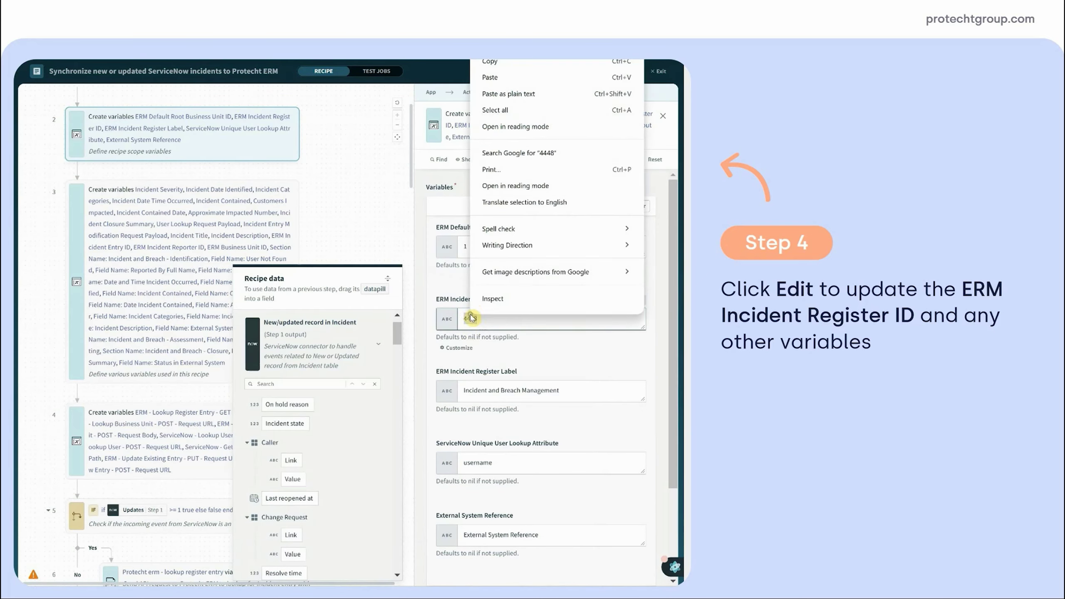
left_click(499, 79)
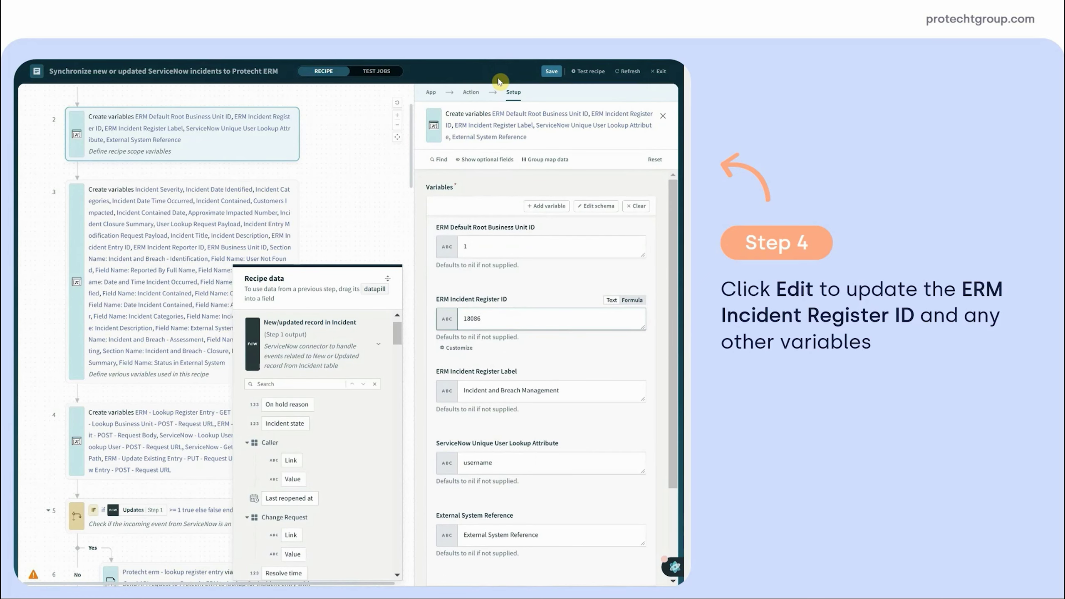
left_click(553, 72)
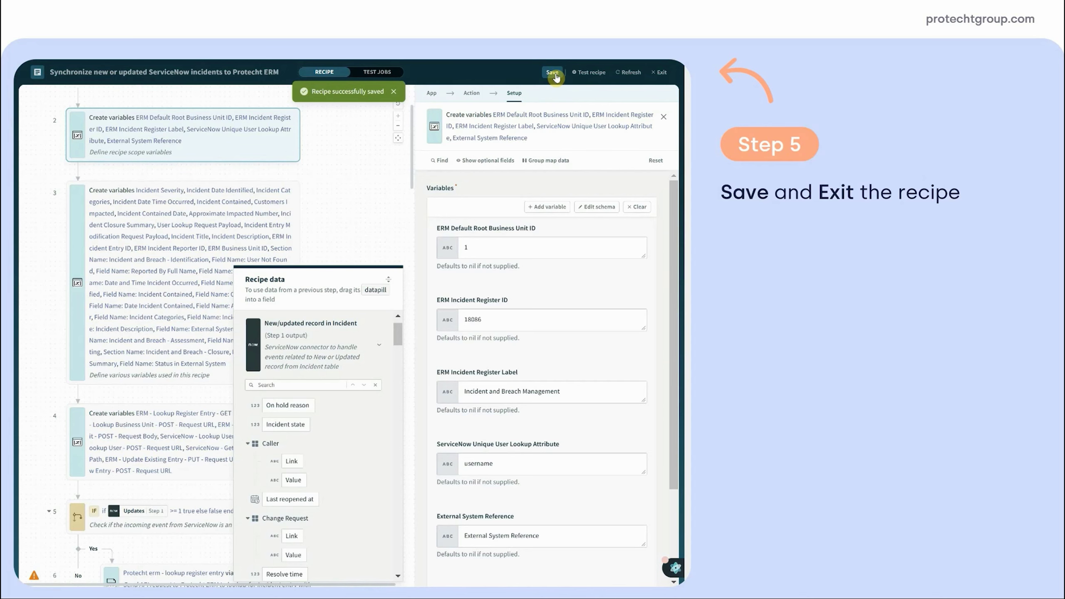
left_click(661, 74)
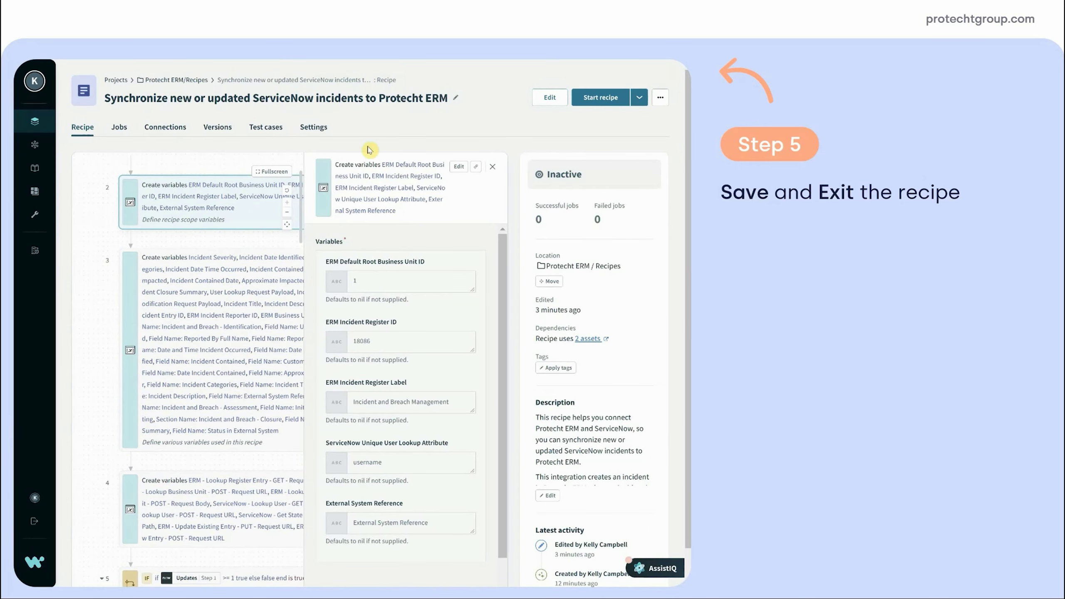
- Open the recipe's Protecht.ERM Dev Dev - Incident Recipe Connection and set its authentication type to Basic
left_click(165, 128)
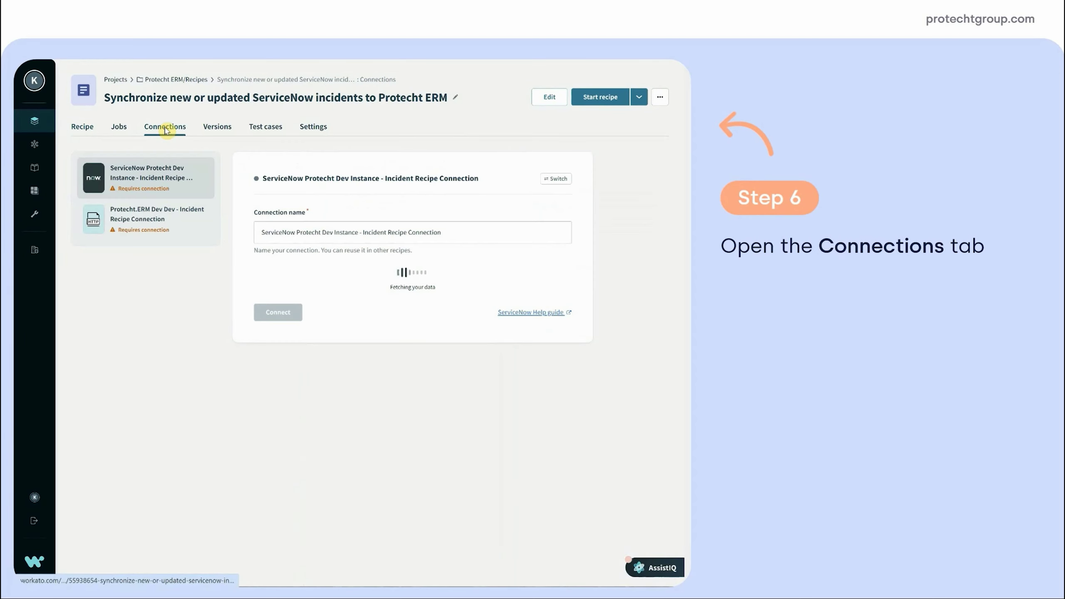
left_click(161, 225)
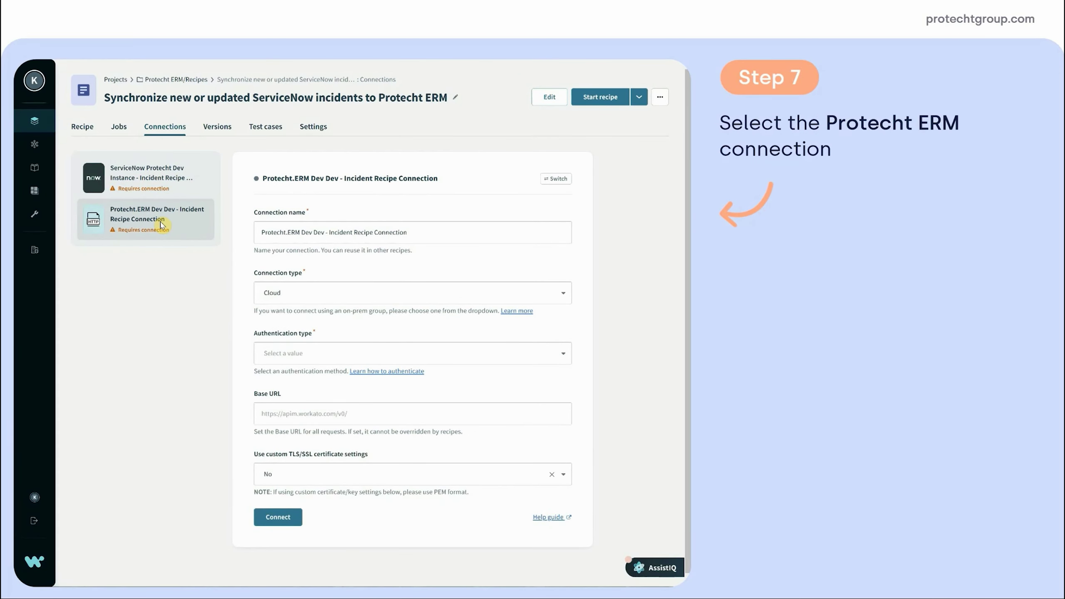
left_click(564, 358)
left_click(290, 398)
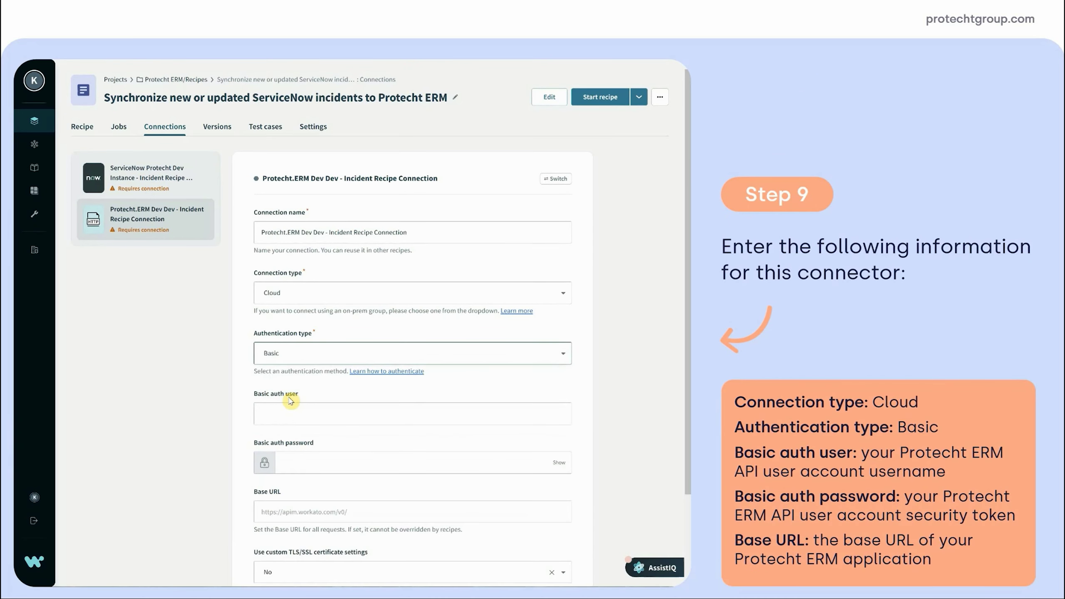
- Set the Protecht ERM connection's basic auth user to api.user and paste the account security token as the basic auth password
left_click(288, 413)
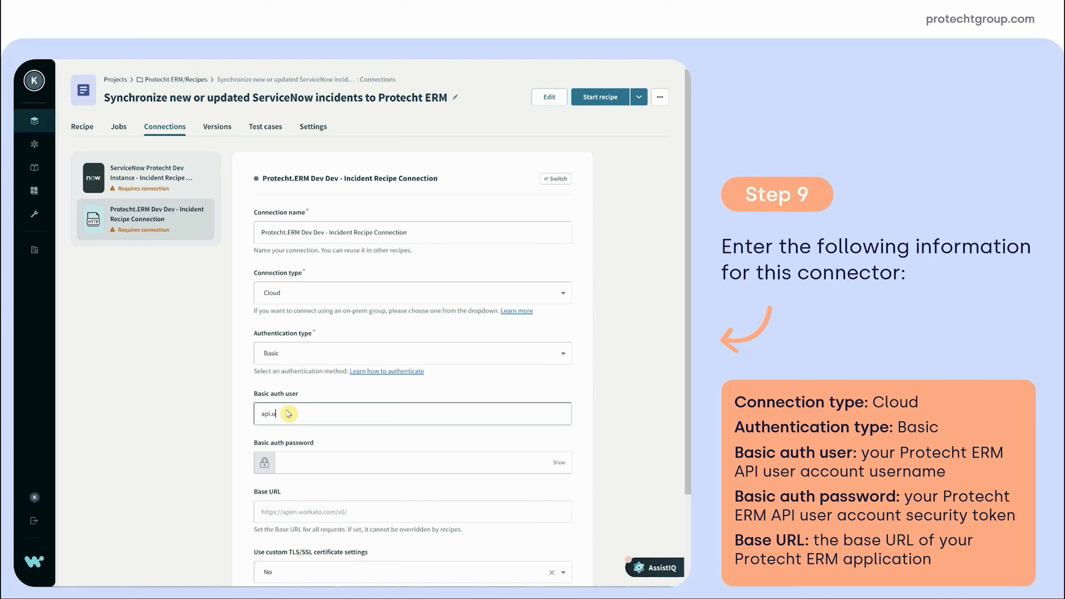
left_click(288, 414)
type("api.user")
left_click(311, 463)
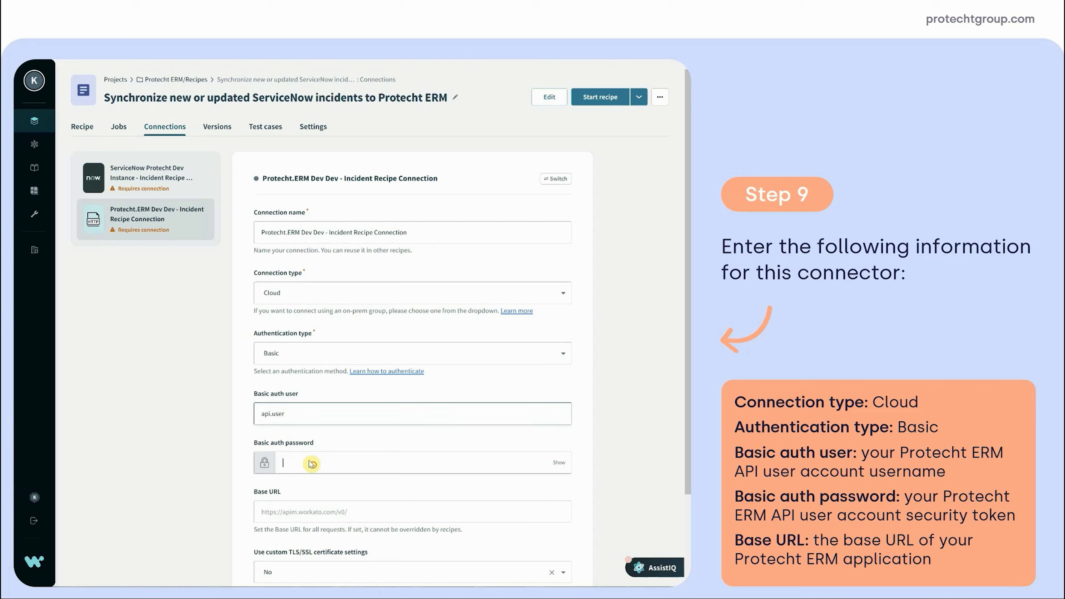
key("ctrl+v")
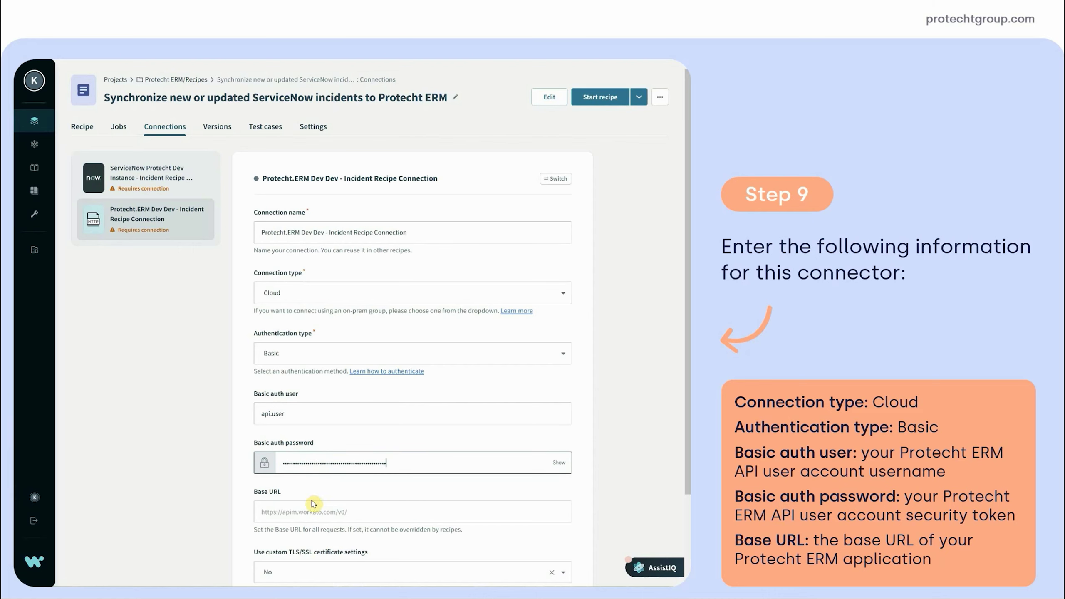
left_click(302, 512)
key("ctrl+v")
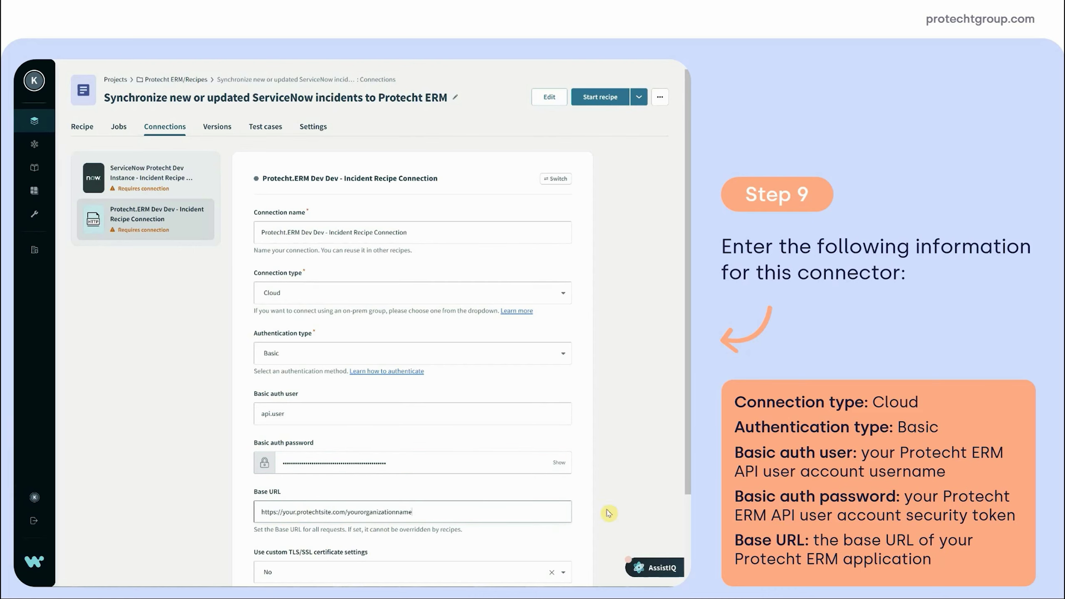
scroll(686, 498, "down", 2)
left_click_drag(686, 498, 686, 520)
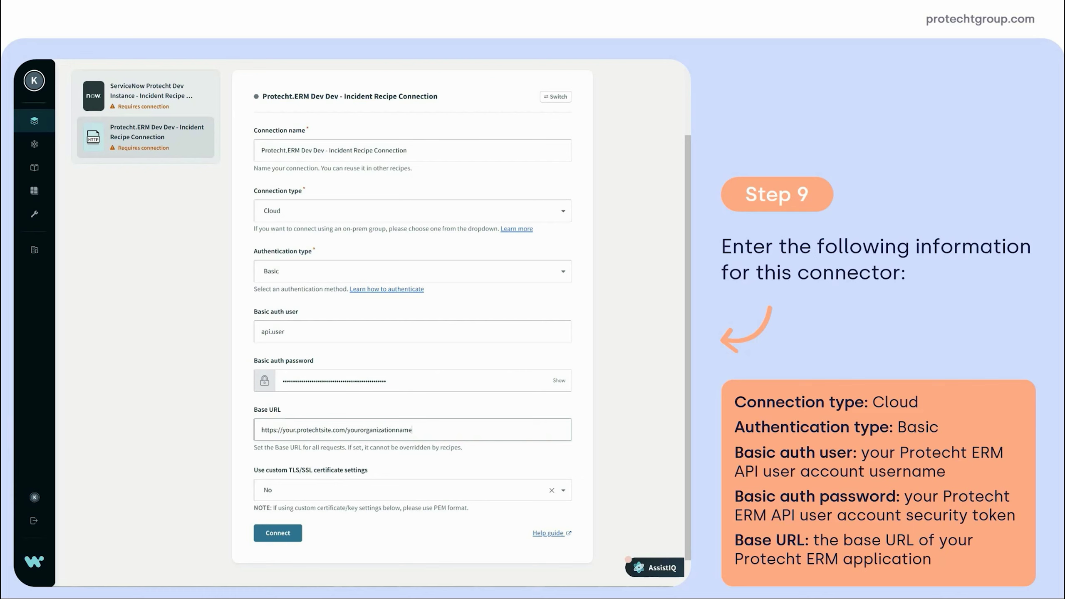
left_click(271, 538)
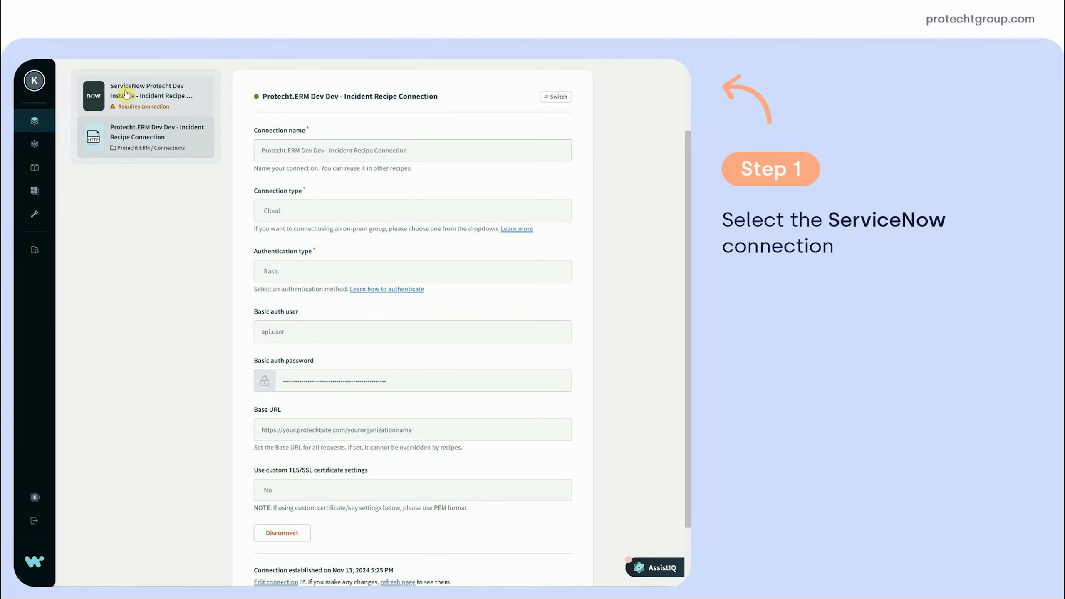
- Open the ServiceNow Protecht Dev Instance - Incident Recipe Connection and set its instance name to yourservicenowinstancename
left_click(126, 93)
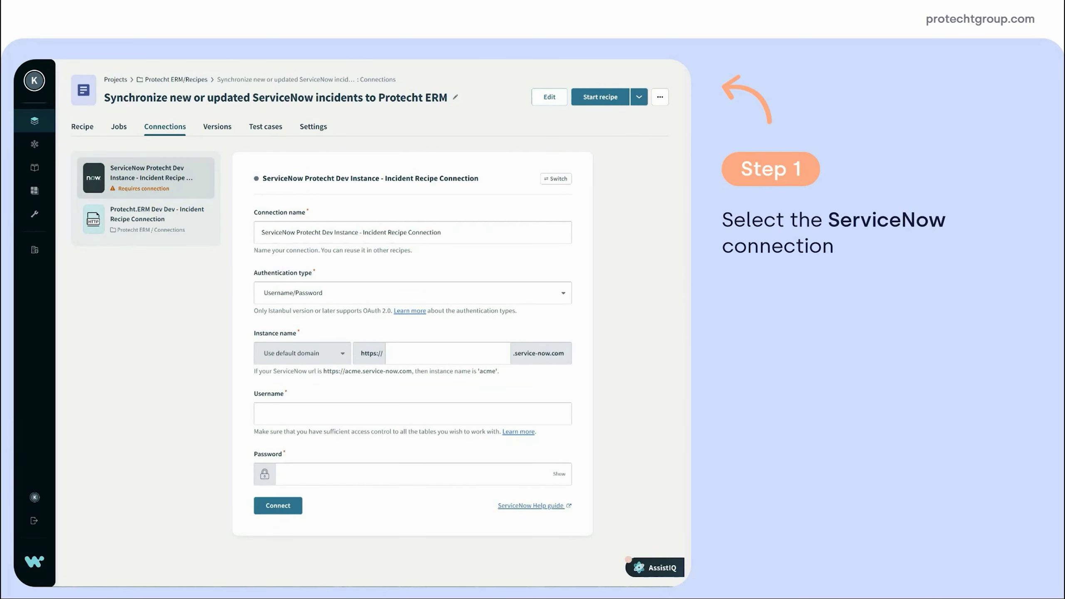
left_click(403, 360)
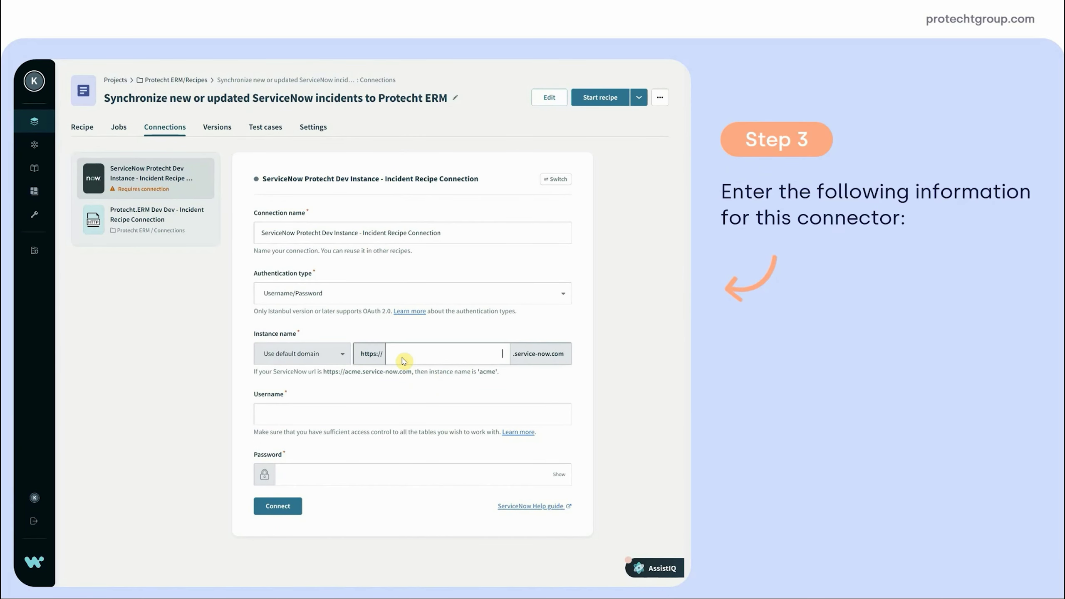
key("ctrl+v")
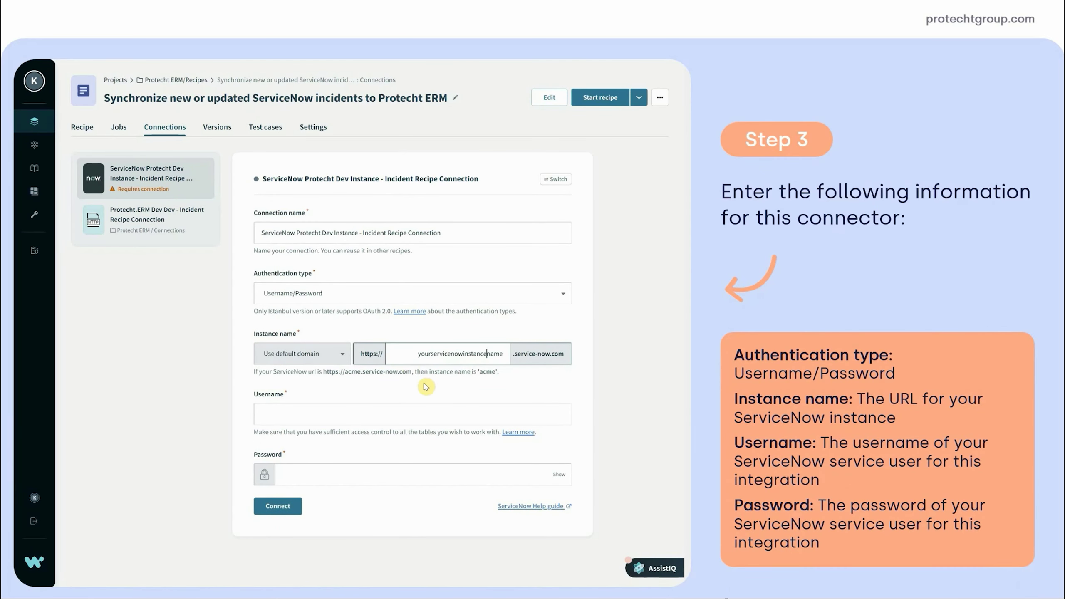
left_click(527, 391)
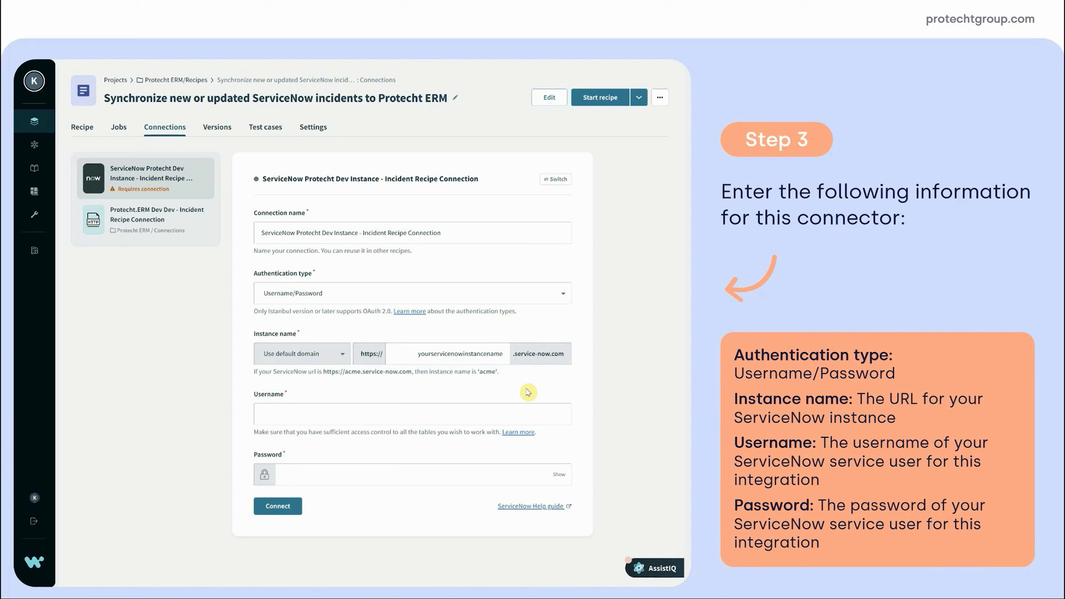
- Enter servicenowapi.user as the ServiceNow username, paste the service user's password, and establish the connection
left_click(411, 414)
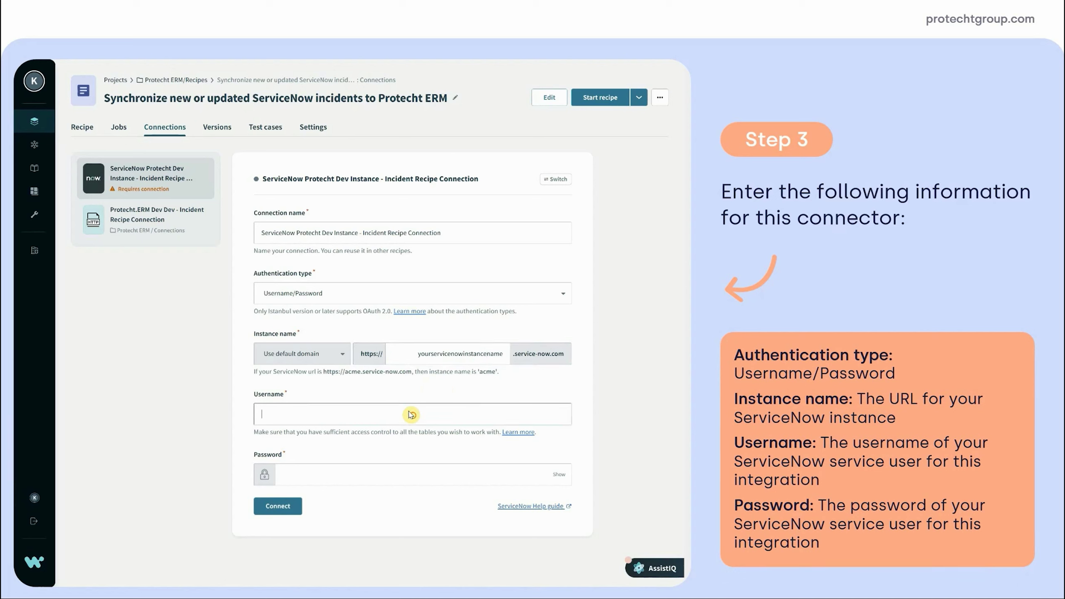
type("servicenowapi.user")
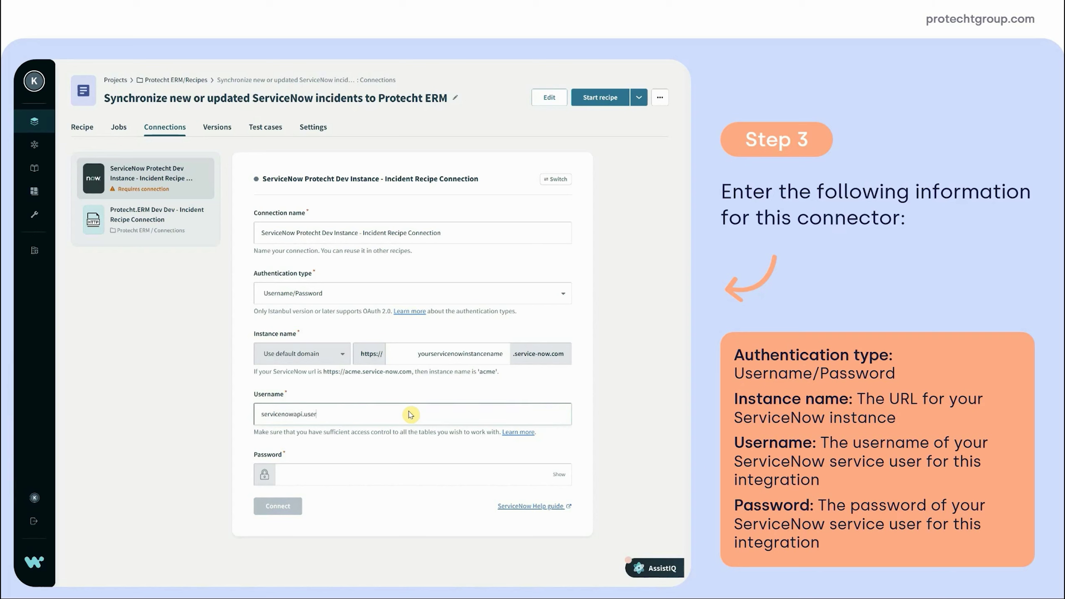
left_click(287, 474)
key("ctrl+v")
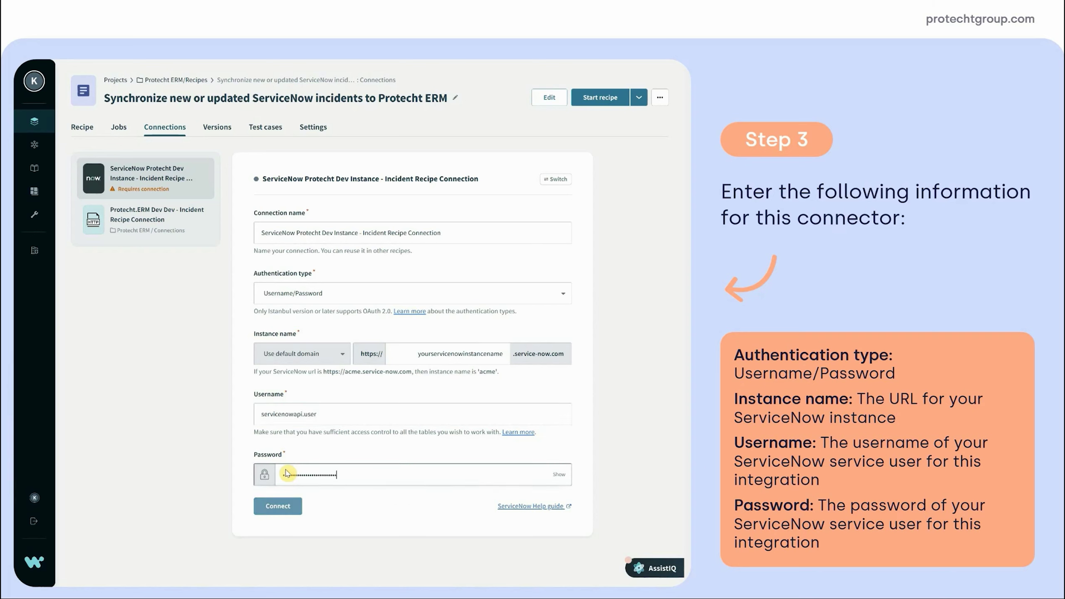
left_click(338, 511)
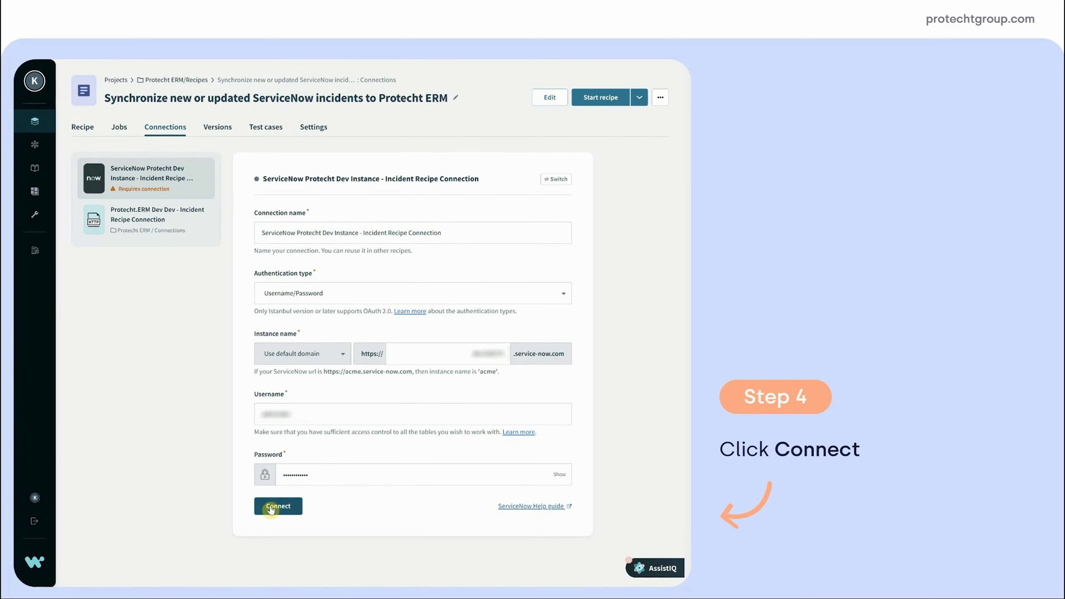
left_click(263, 510)
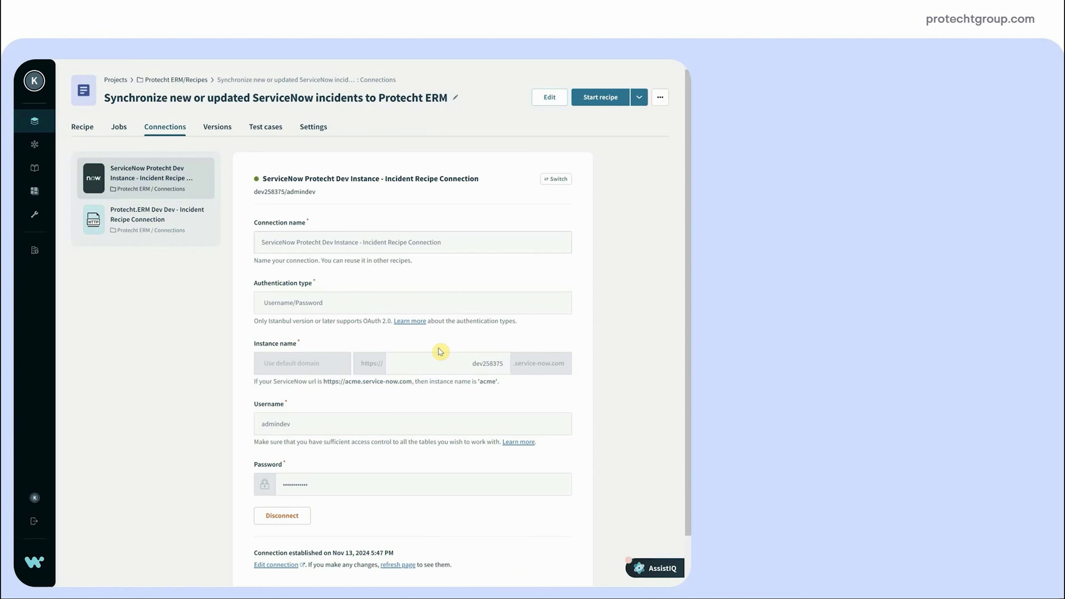
- Start the recipe, and in Protecht ERM open the Incident and Breach Management register
left_click(603, 103)
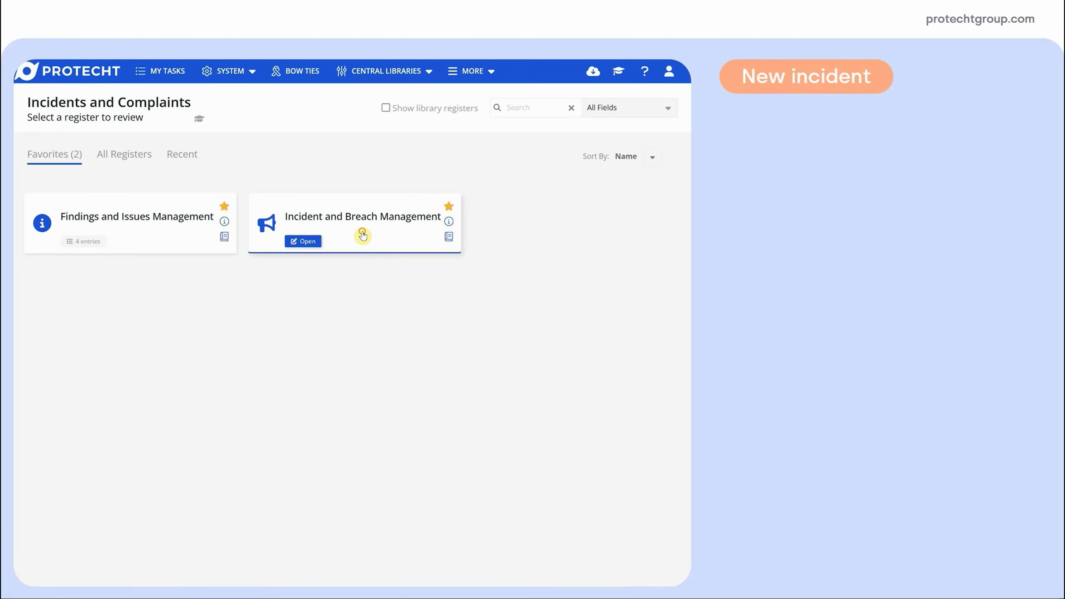
left_click(363, 234)
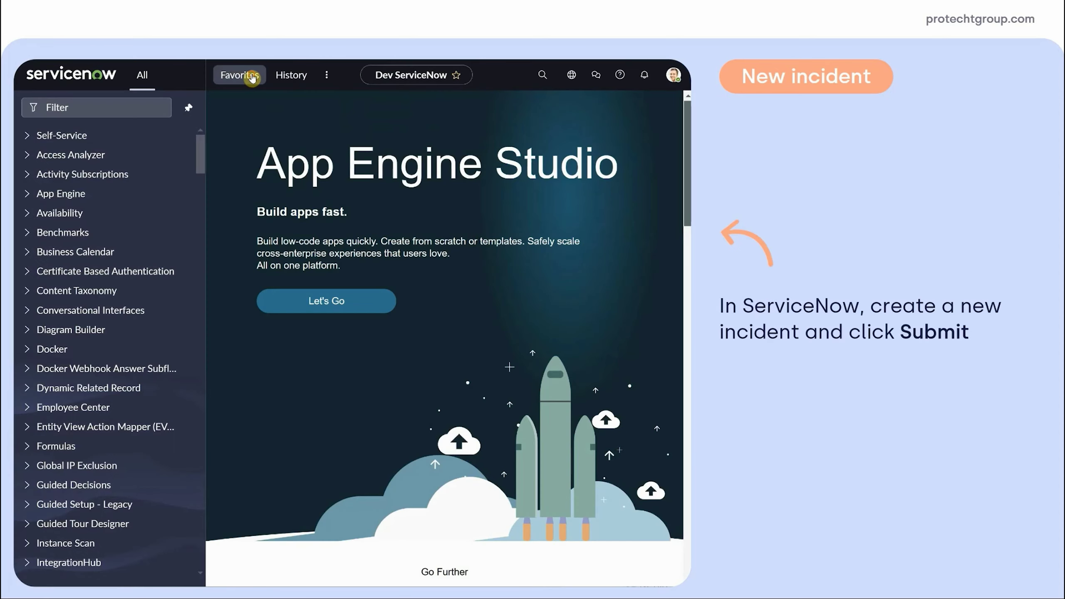
- In ServiceNow, create a new incident from the favorites with department Customer Support and select the caller's name
left_click(238, 75)
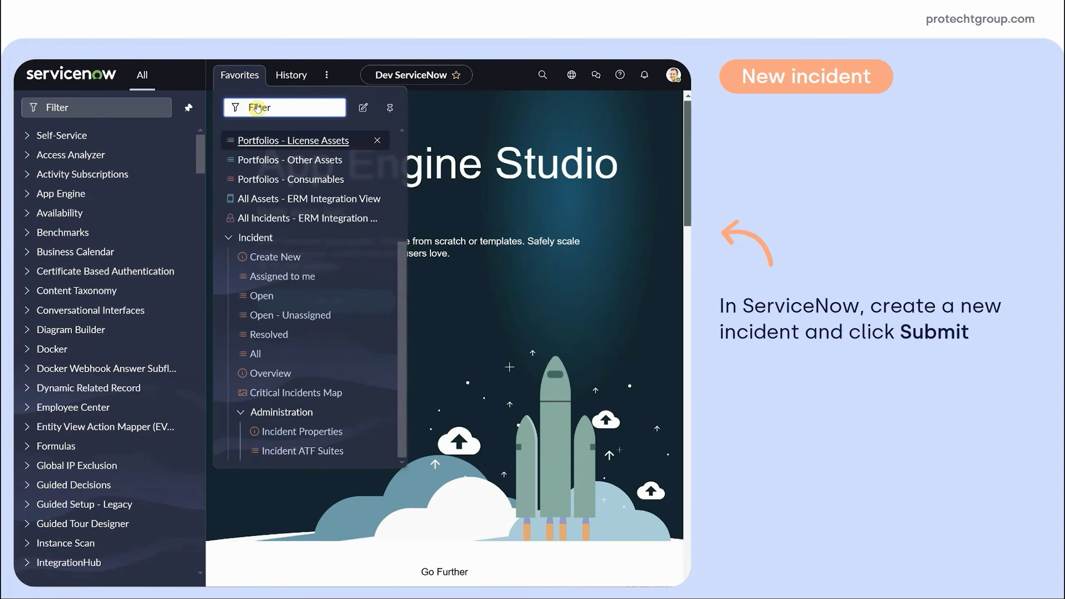
left_click(274, 256)
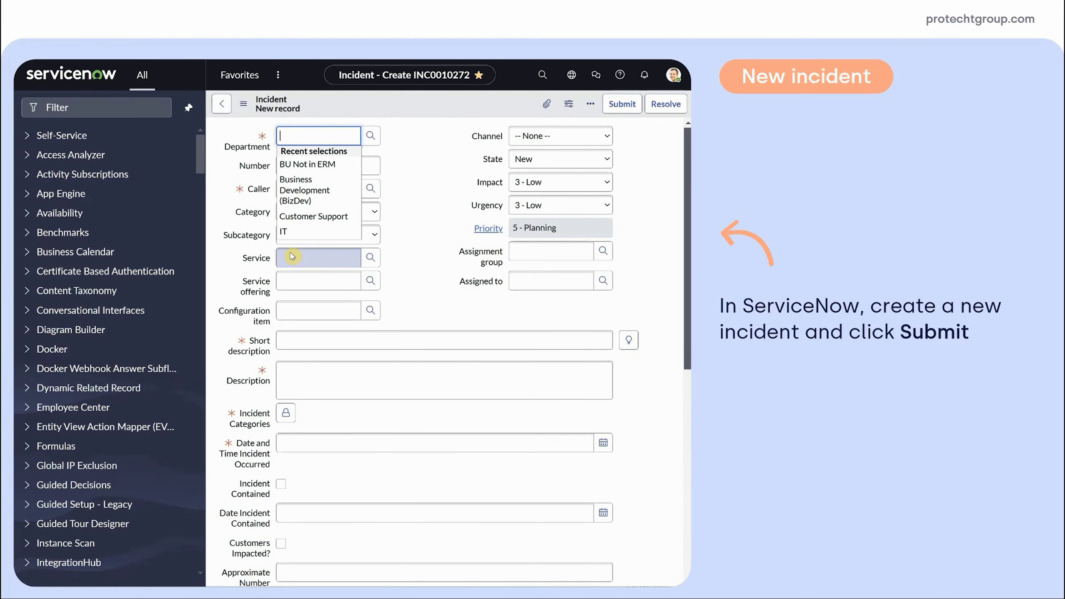
left_click(301, 217)
left_click(325, 187)
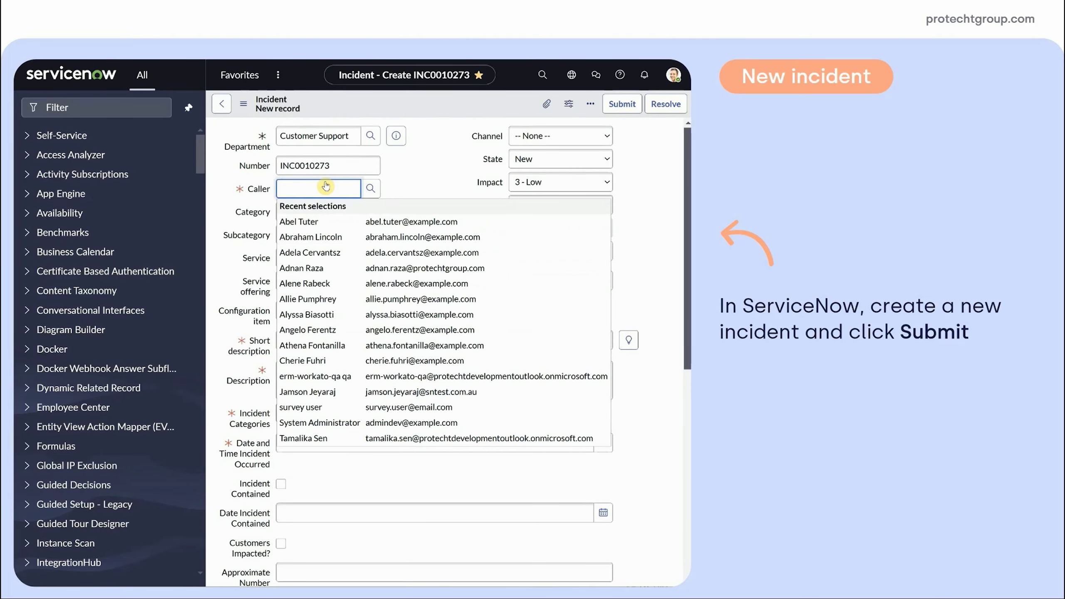
type("ale")
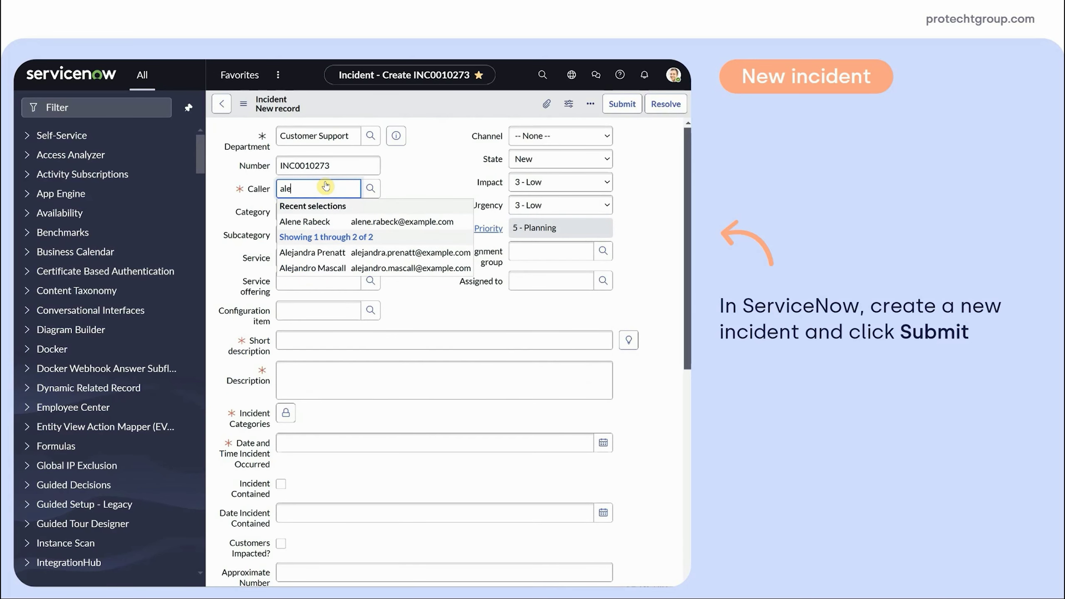
left_click(333, 253)
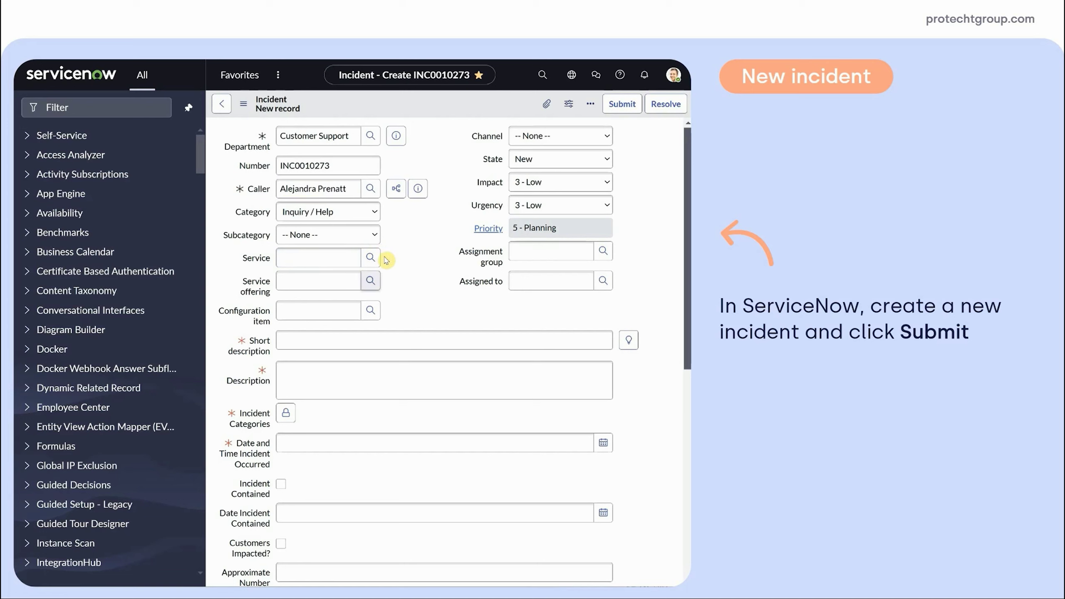
- Enter the short description "Service Outage Caused by Email Network Configuration" and the description "A network configuration change led to a temporary service outage, affecting all users"
left_click(322, 340)
type("Service Outage Caused by Email Network Configuration")
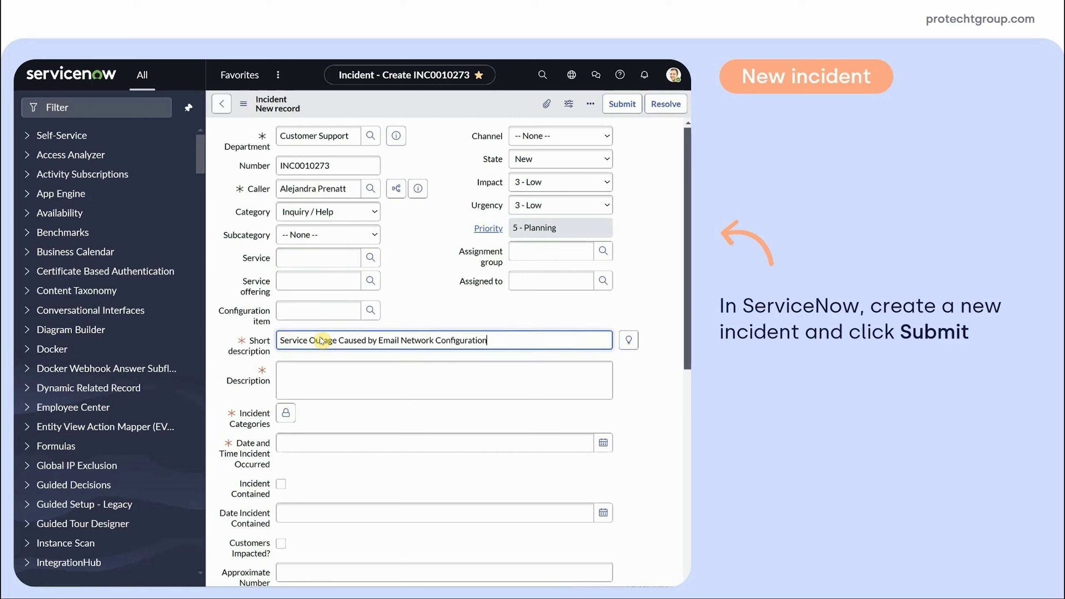
left_click(322, 377)
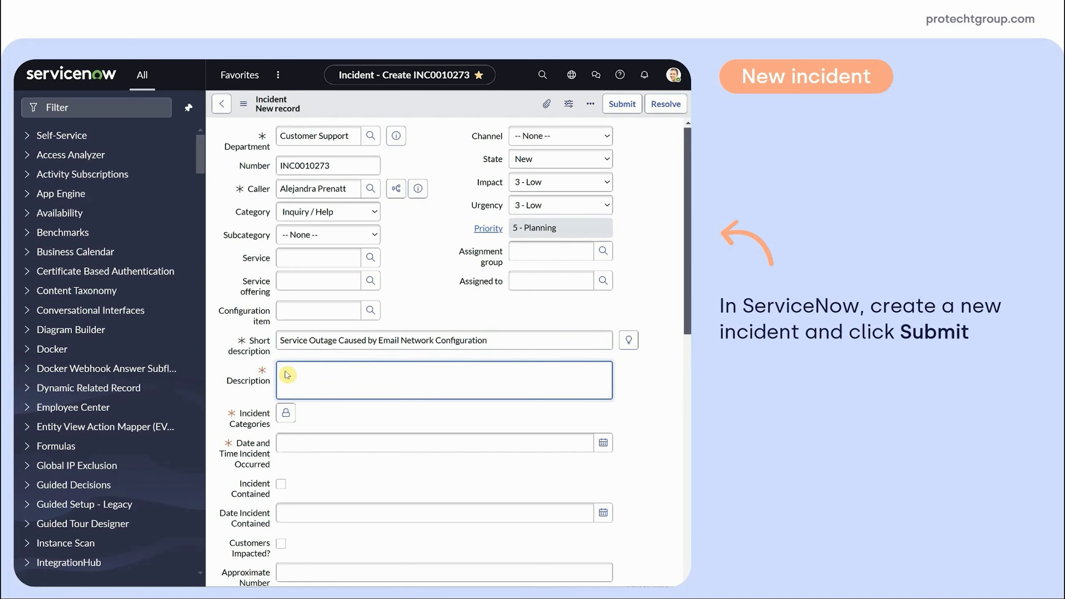
type("A network configuration change led to a temporary service outage, affecting all users")
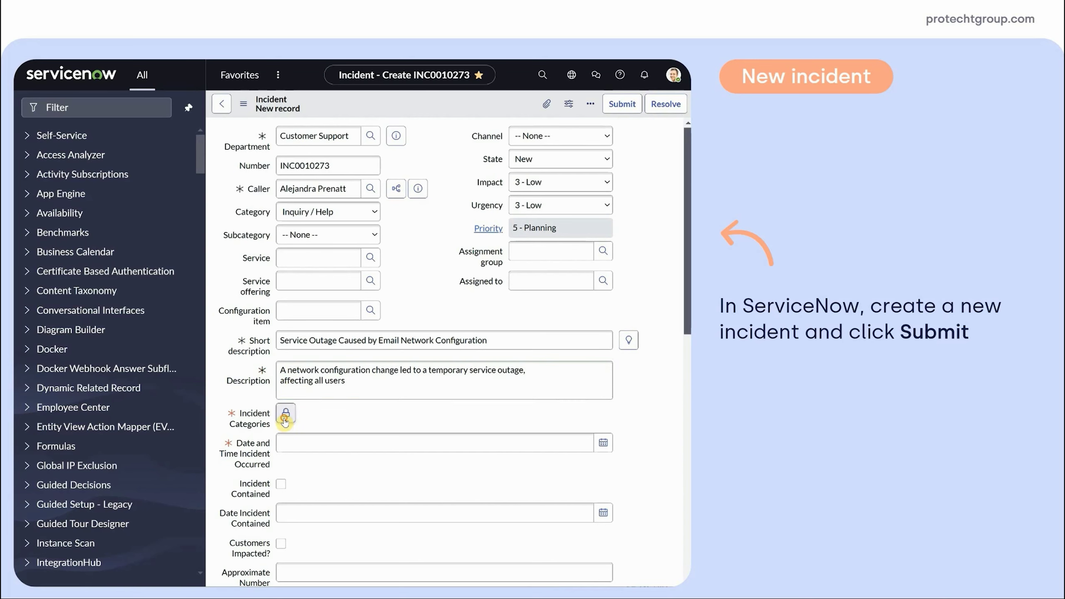
left_click(286, 413)
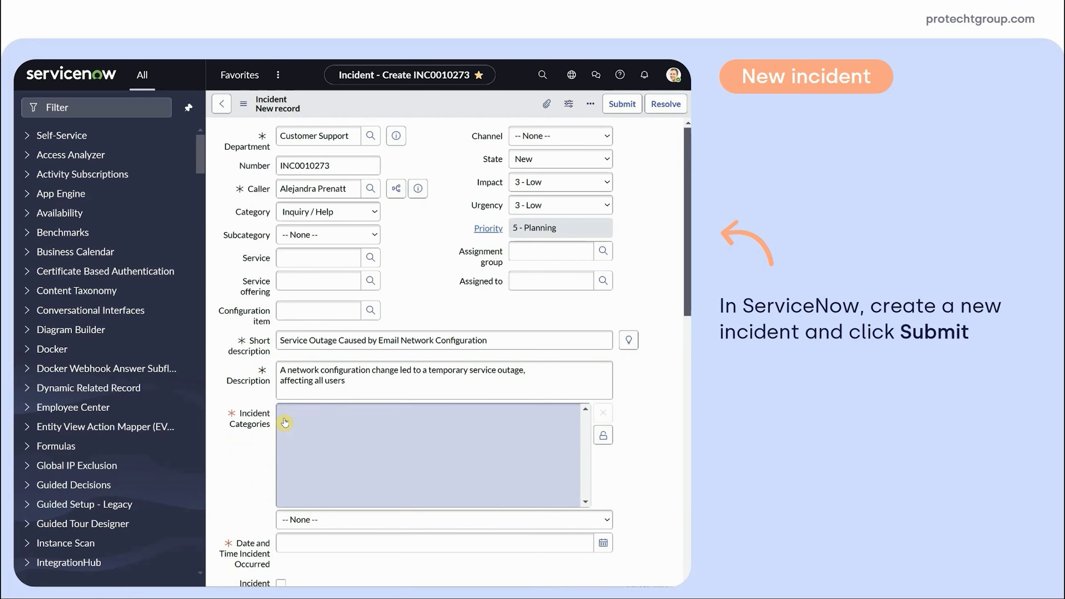
left_click(592, 520)
left_click(468, 502)
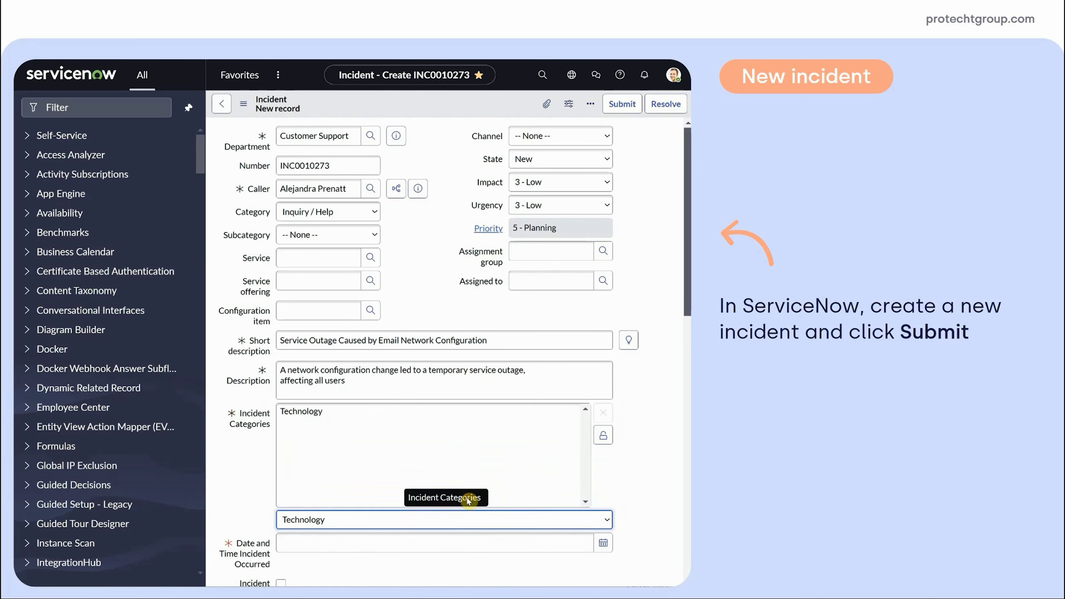
scroll(614, 456, "down", 4)
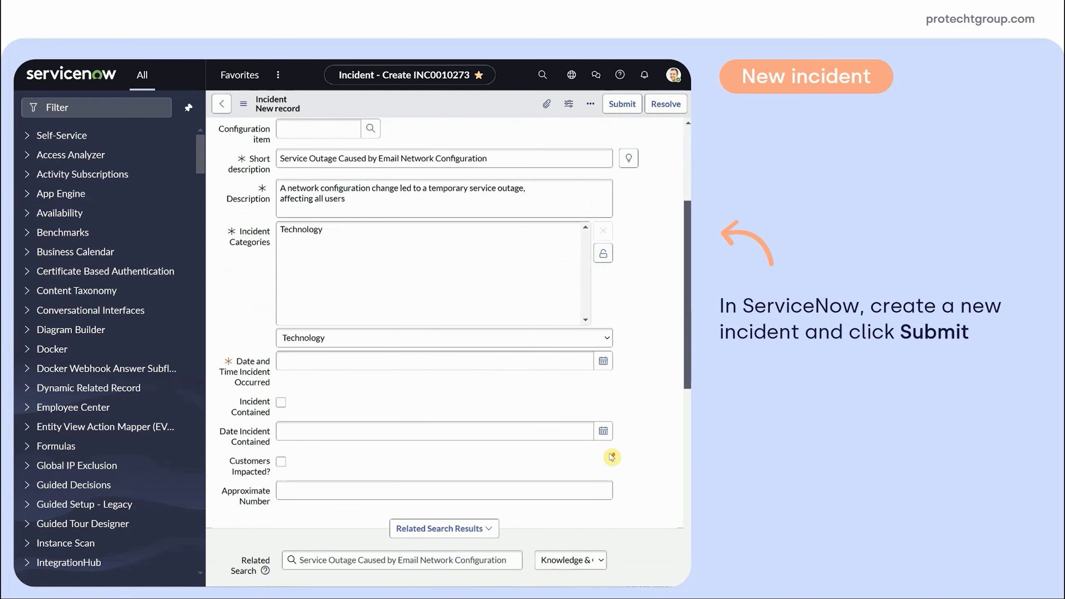
left_click(603, 362)
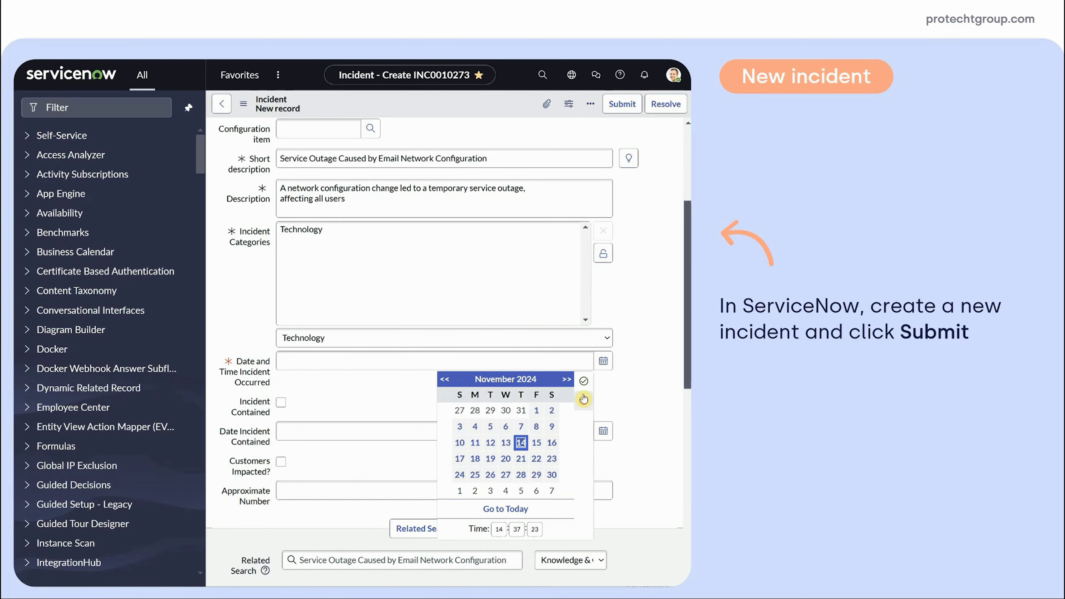
left_click(584, 381)
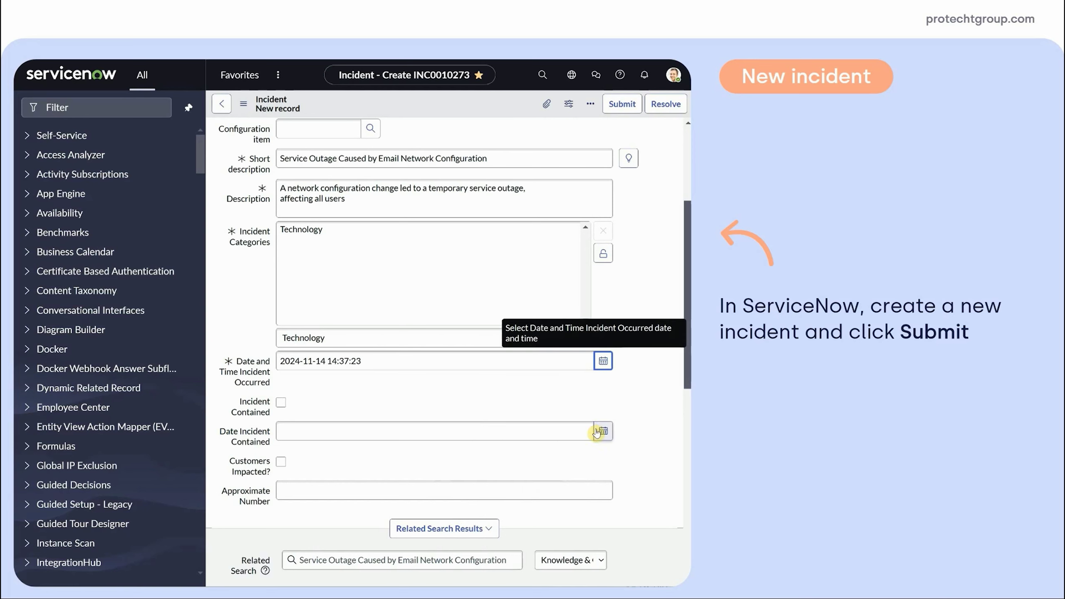
- Mark the incident as contained with the contained date 2024-11-14 and submit the record
left_click(282, 403)
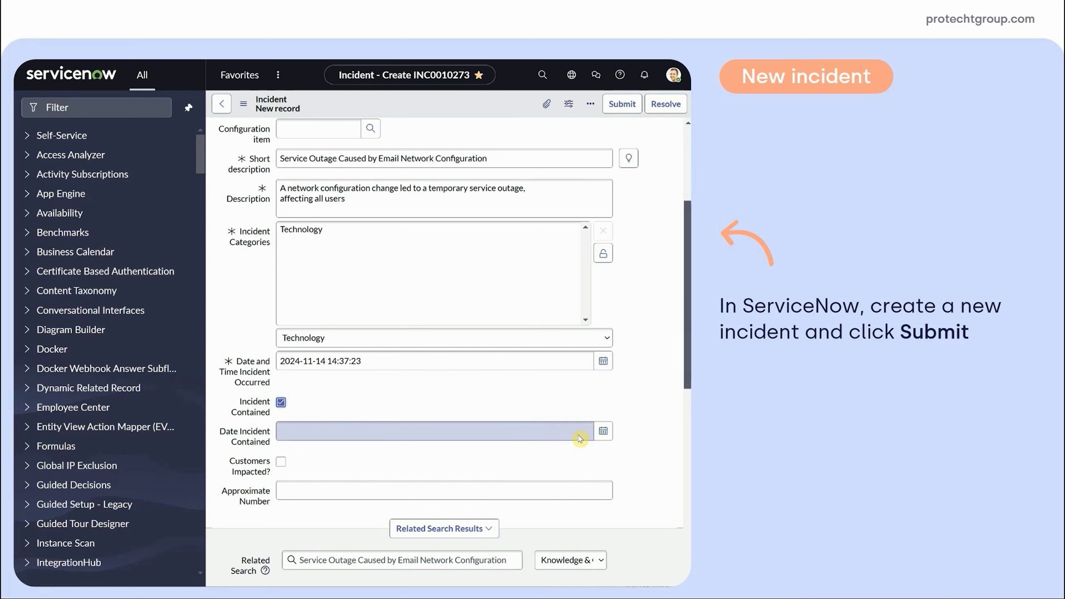
left_click(603, 431)
left_click(542, 507)
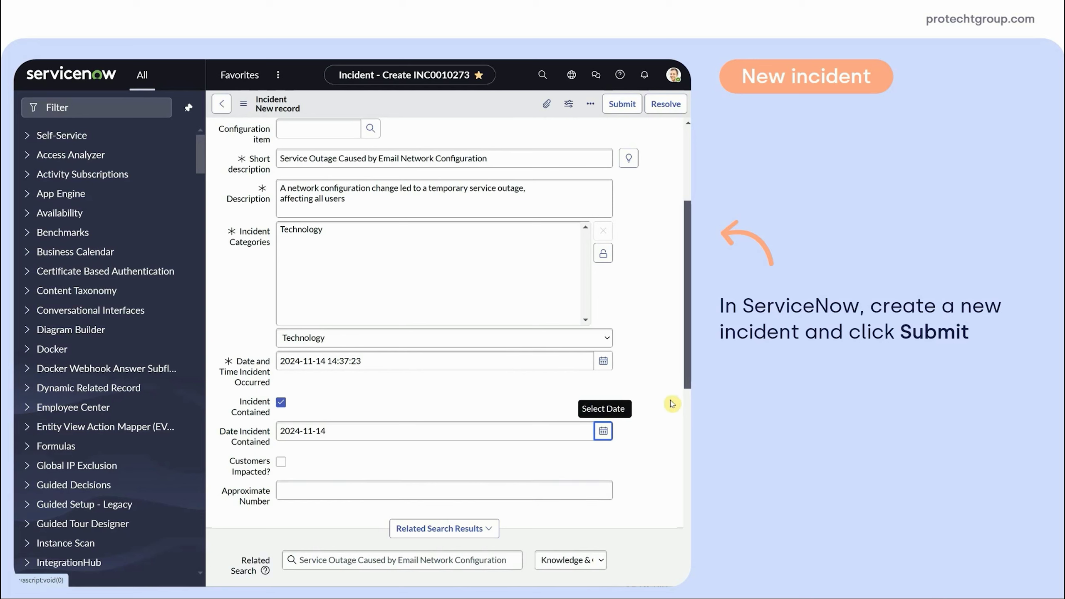
left_click(621, 104)
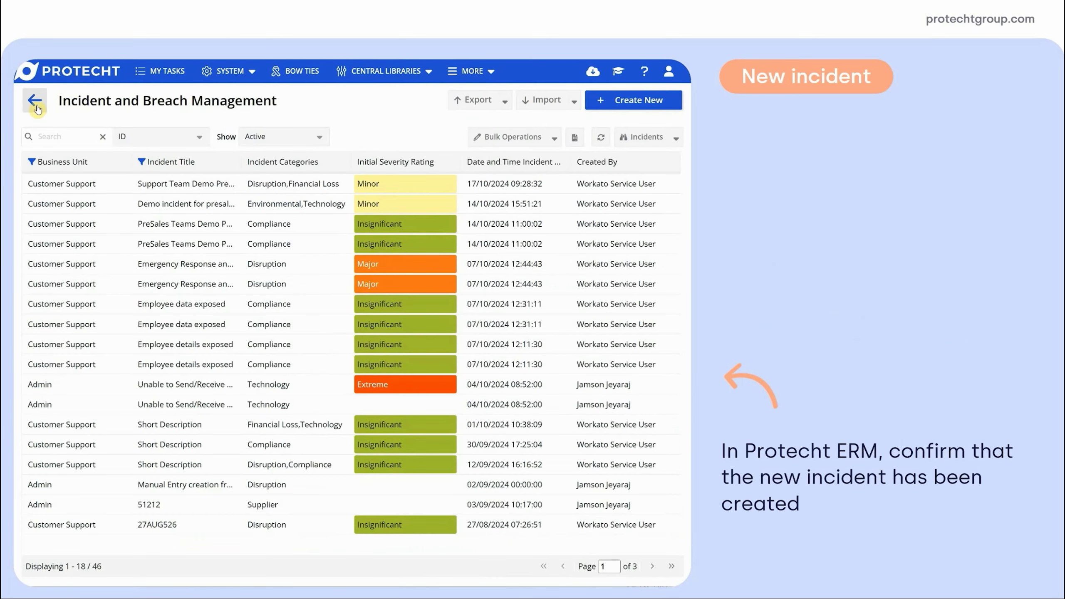
- In Protecht ERM, reopen the Incident and Breach Management register and review the details of the "Service Outage Caused by Email Network Configuration" incident
left_click(36, 102)
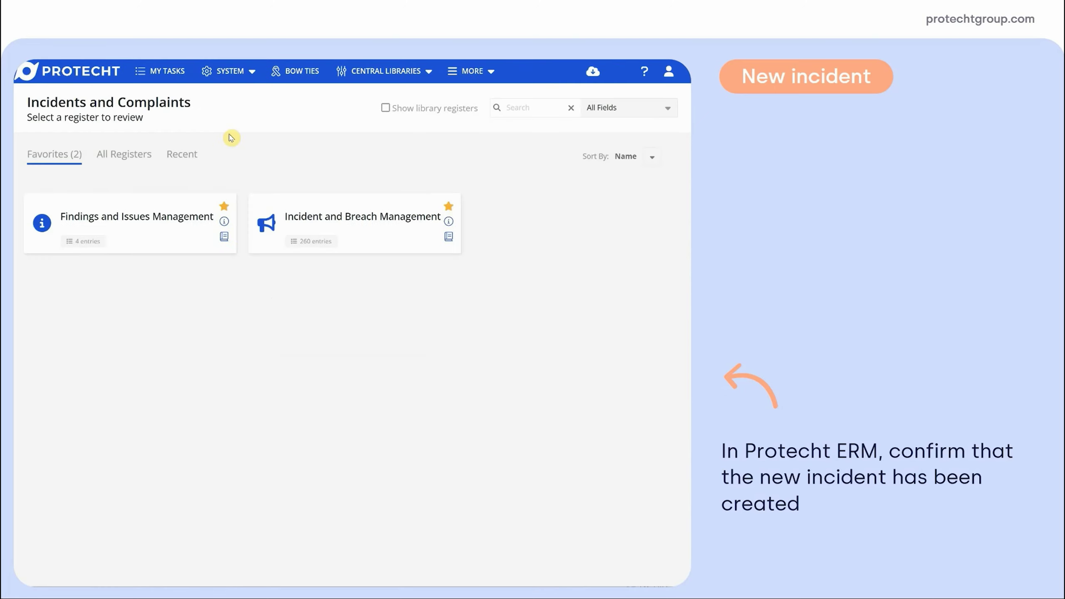
mouse_move(340, 197)
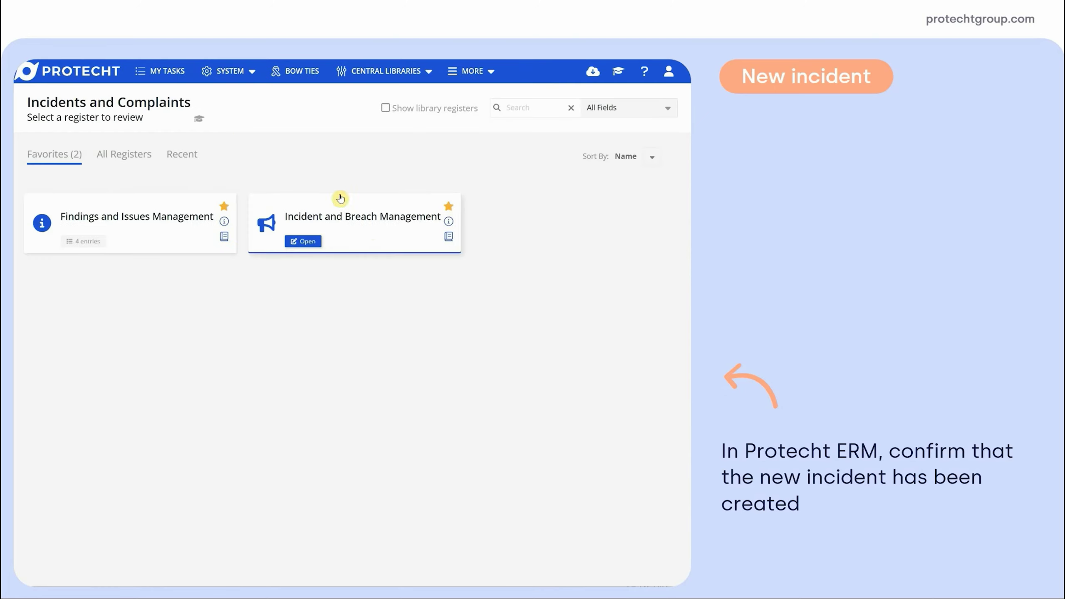
left_click(374, 237)
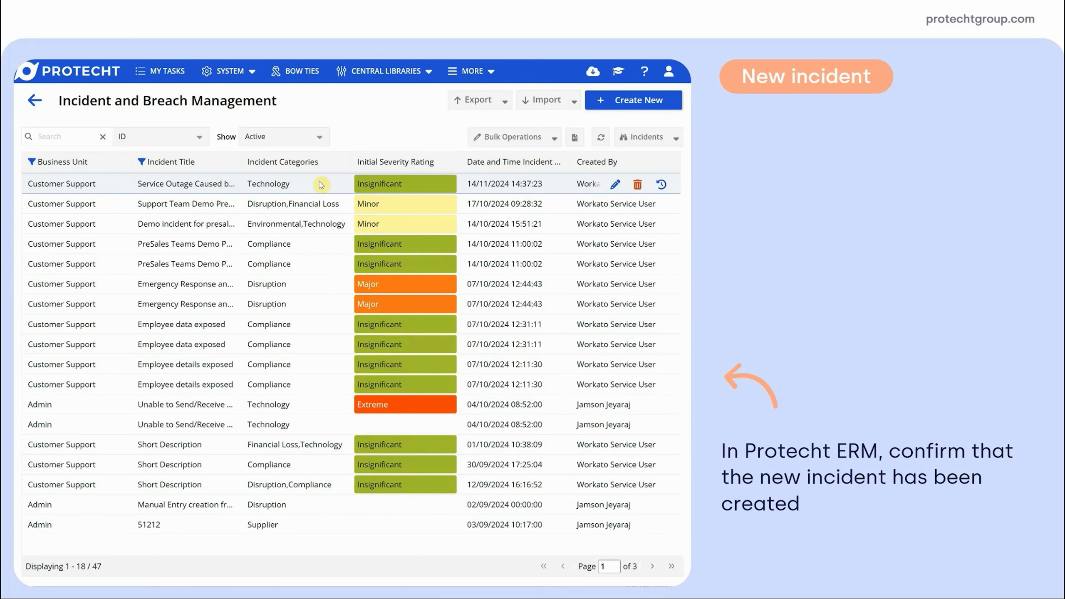
left_click(229, 185)
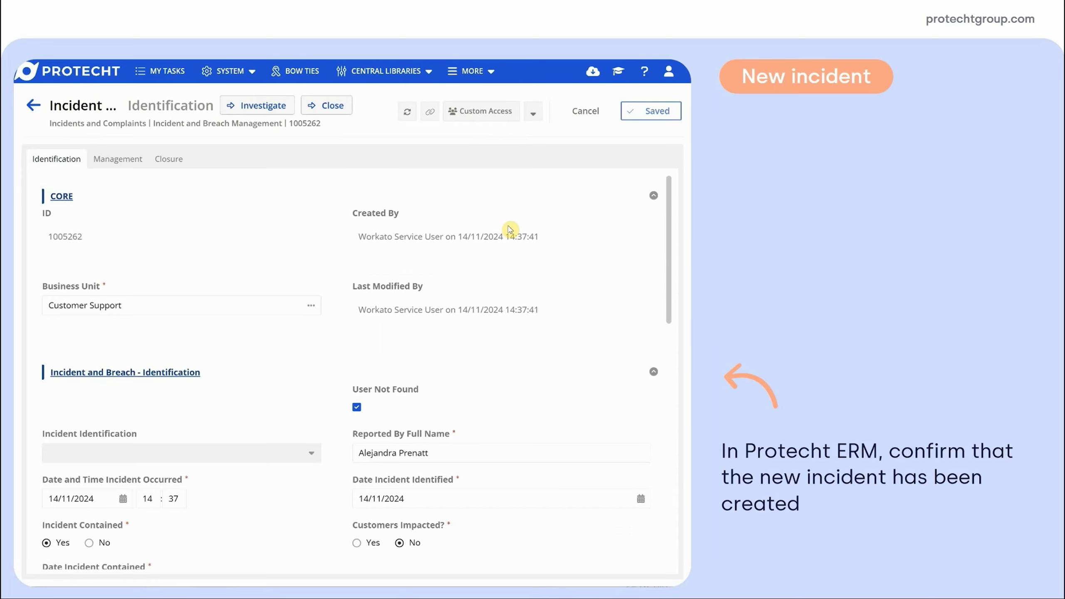
scroll(509, 230, "down", 4)
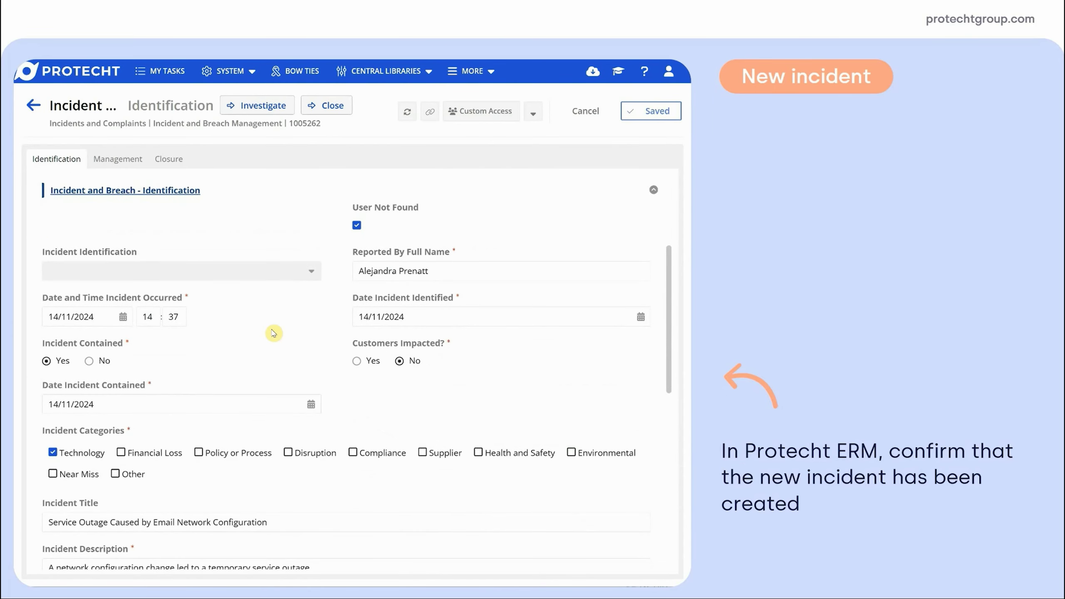
scroll(274, 334, "down", 3)
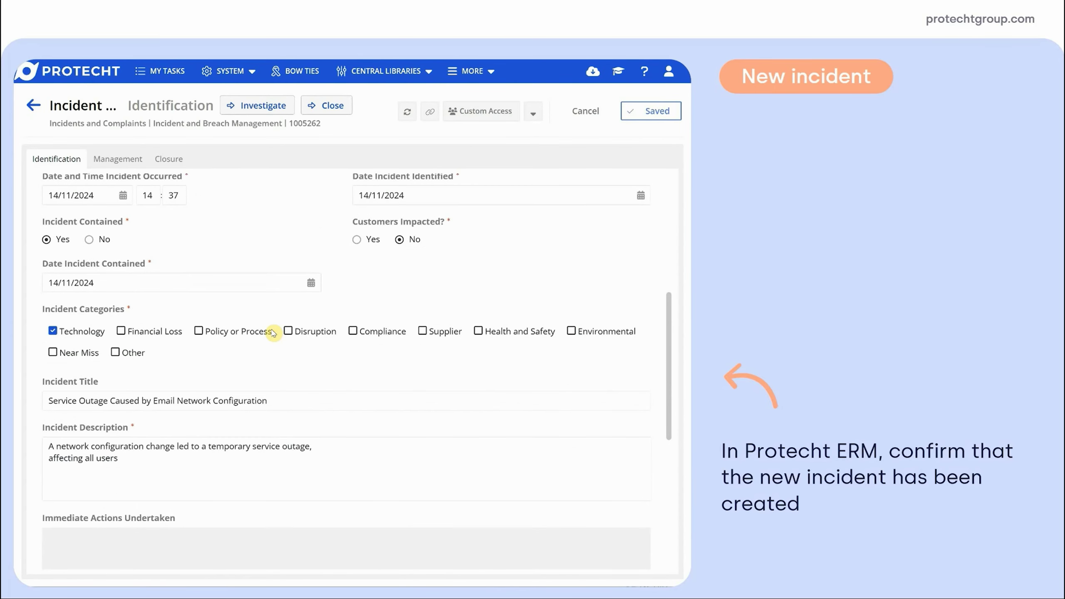
scroll(273, 334, "down", 7)
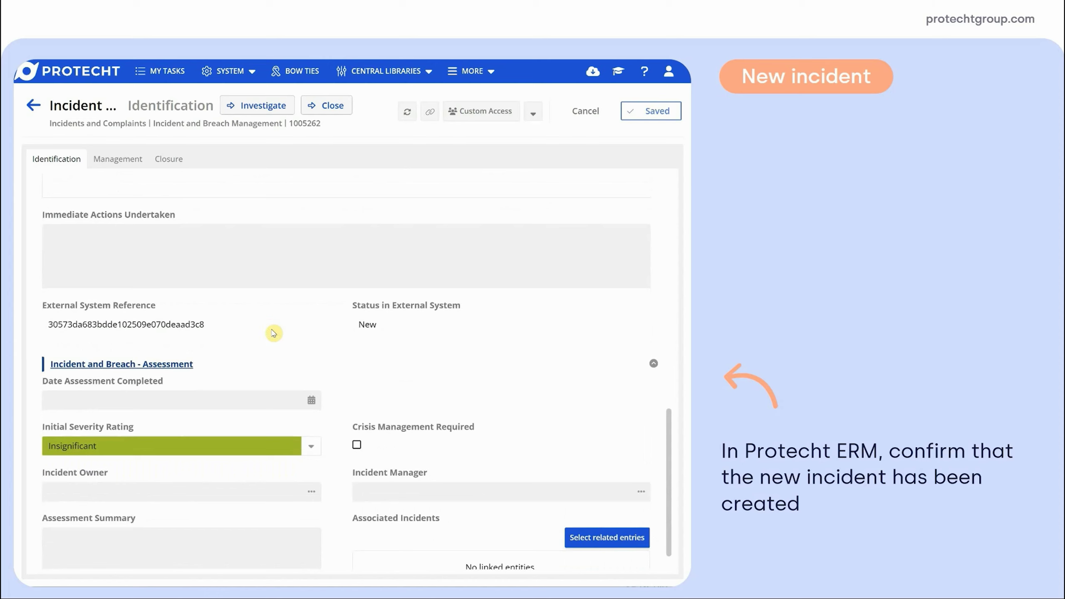
scroll(274, 334, "up", 5)
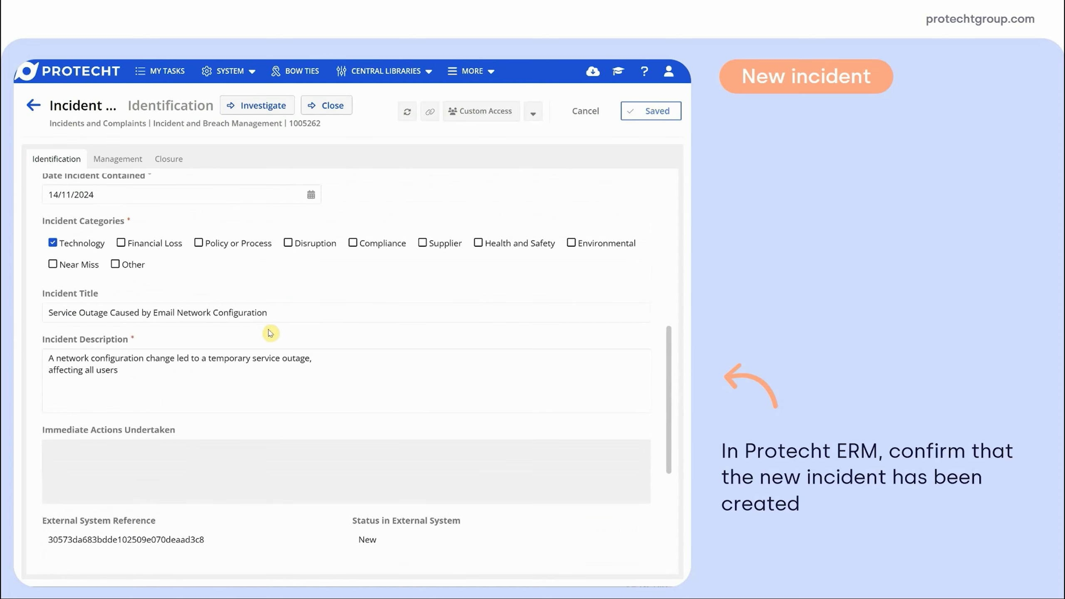
scroll(273, 334, "up", 6)
scroll(274, 333, "up", 4)
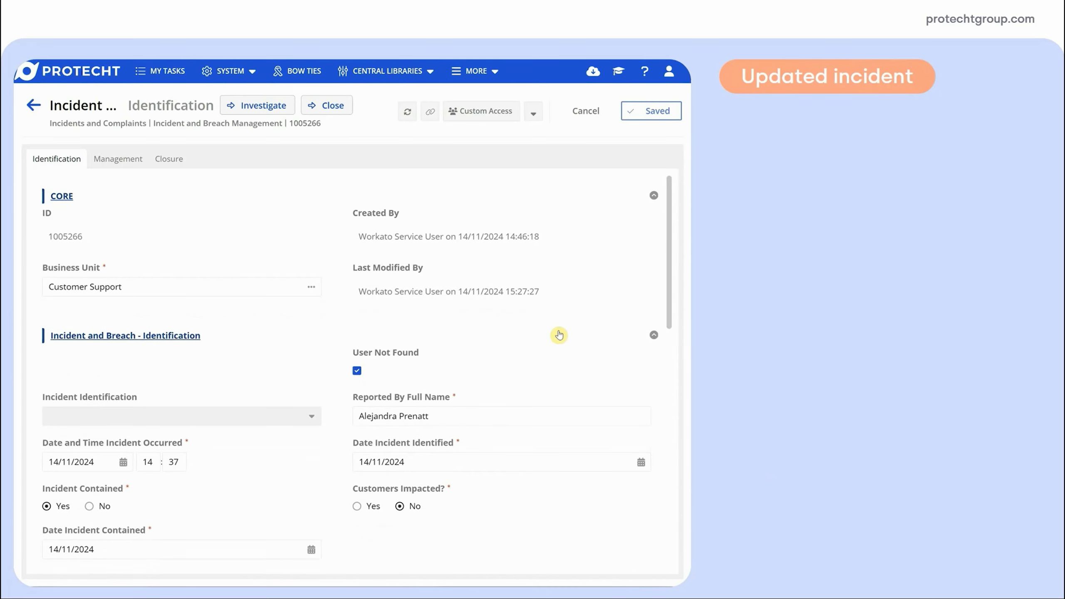
- Examine the synced incident's identification details down to its Status in External System
scroll(562, 331, "down", 7)
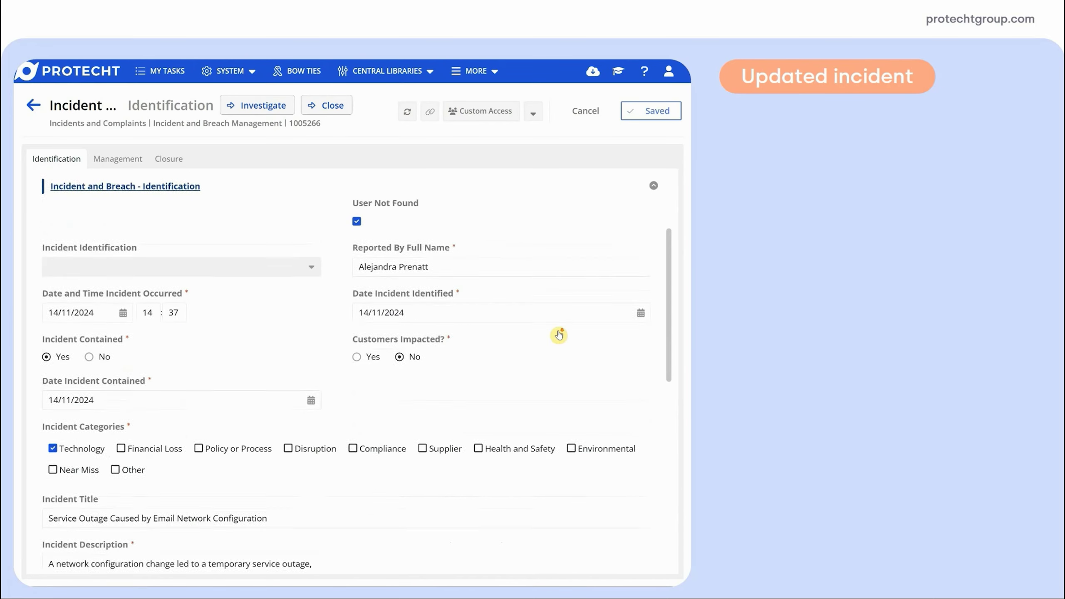
scroll(562, 331, "down", 5)
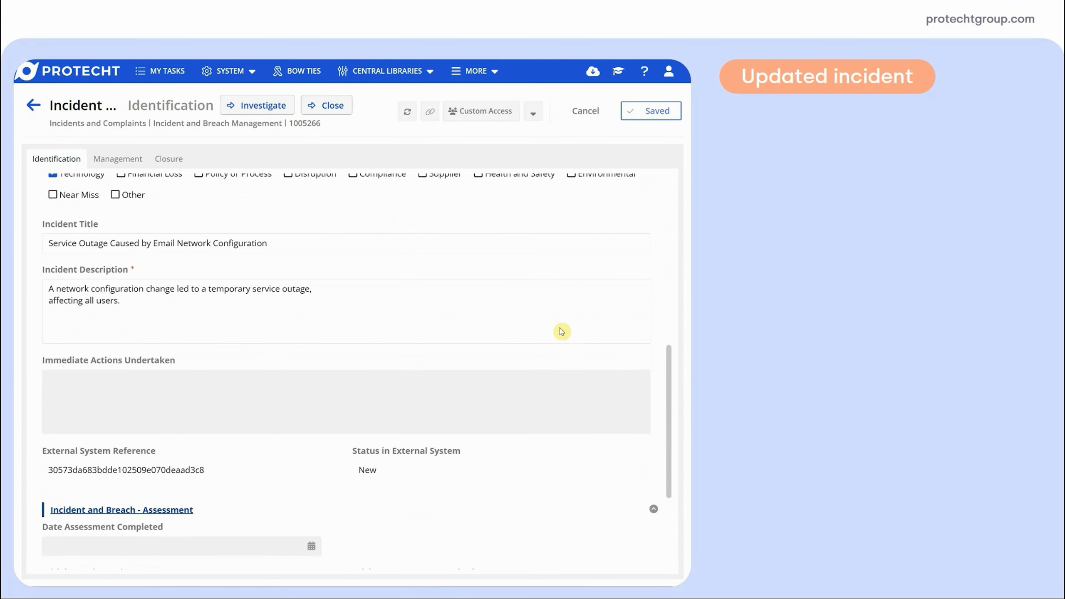
double_click(395, 469)
left_click(315, 490)
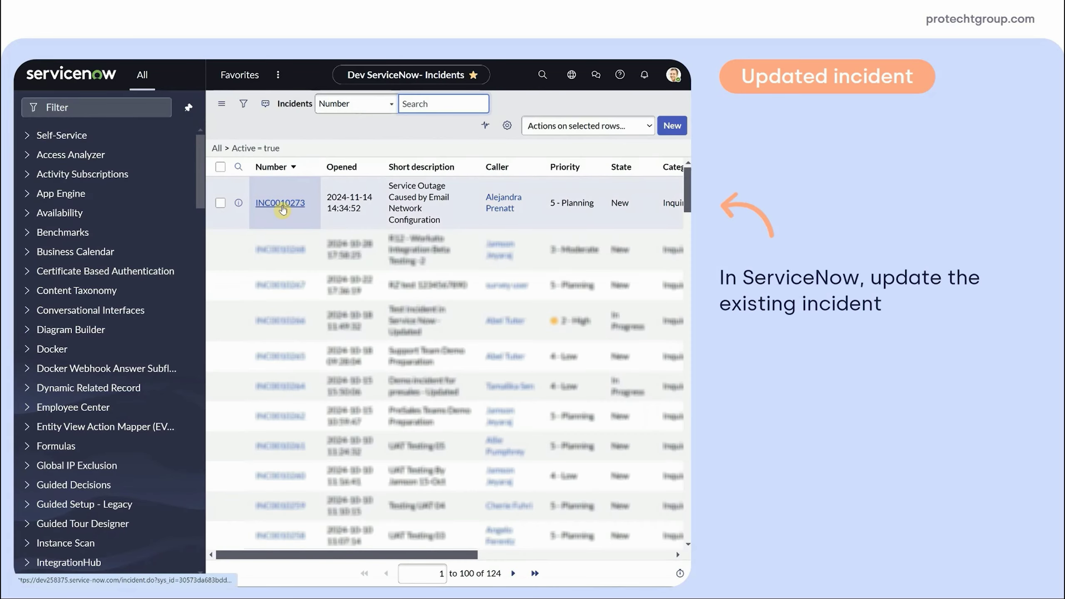
- In ServiceNow, open the "Service Outage Caused by Email Network Configuration" incident, set its state to In Progress and save the update
left_click(282, 203)
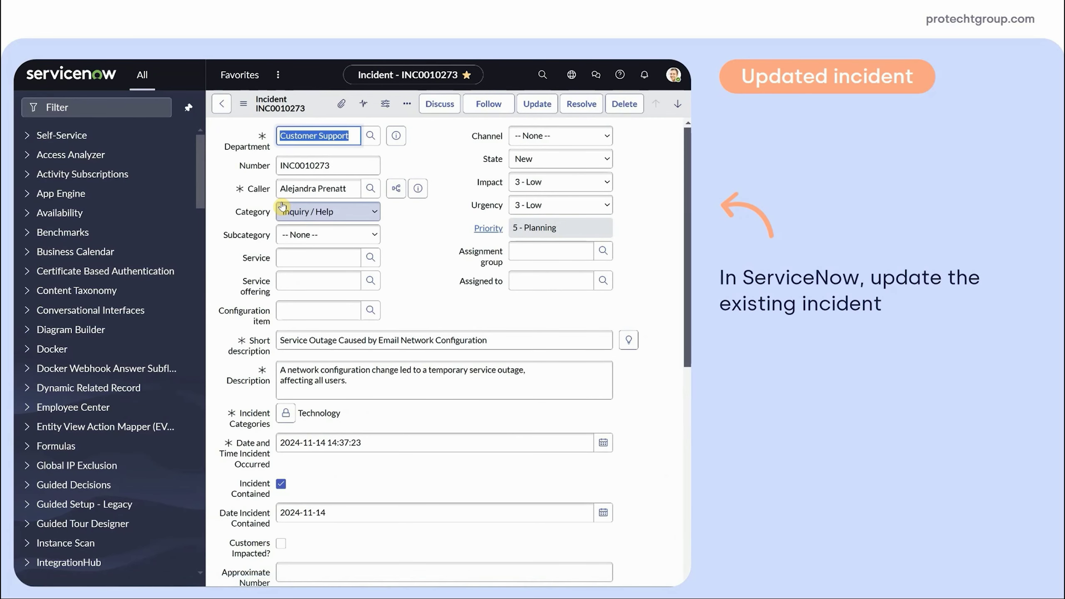
left_click(545, 159)
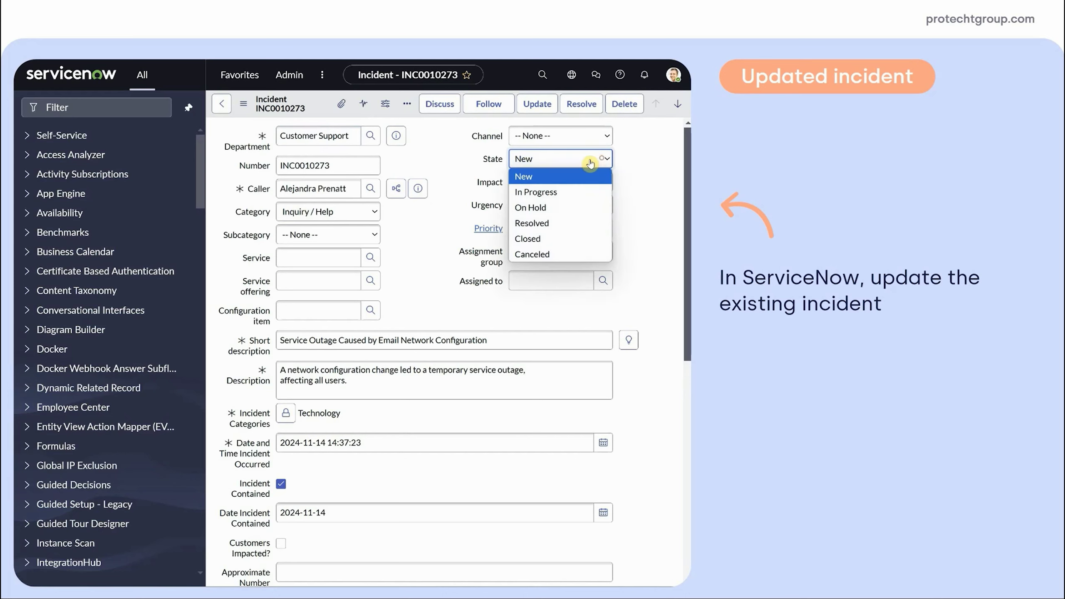
left_click(549, 190)
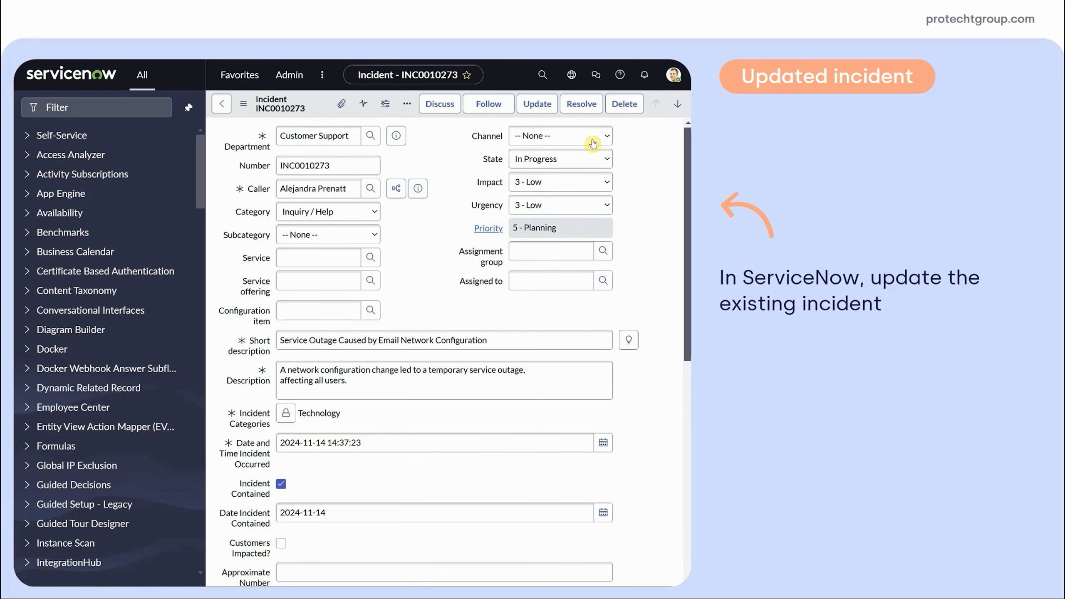
left_click(535, 105)
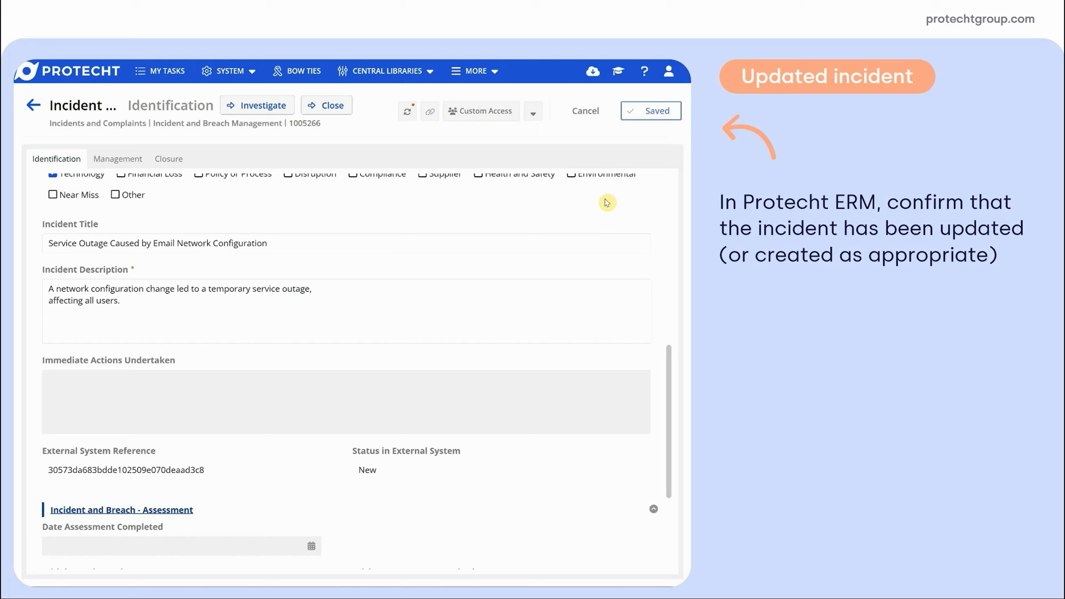
- In Protecht ERM, refresh the incident record and check its Status in External System
left_click(409, 113)
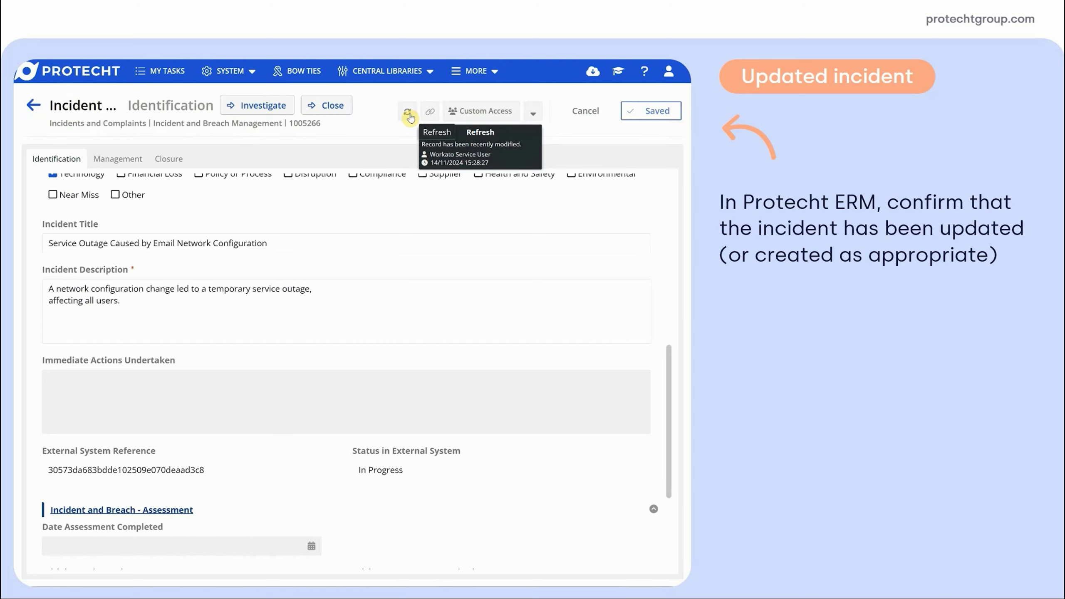
left_click_drag(421, 471, 357, 472)
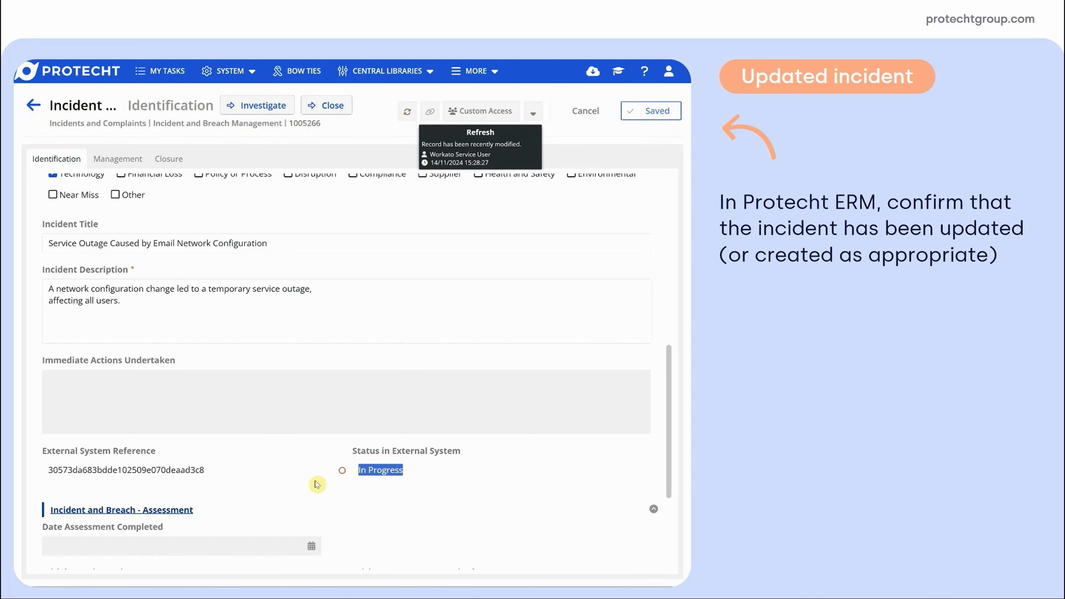
left_click(226, 492)
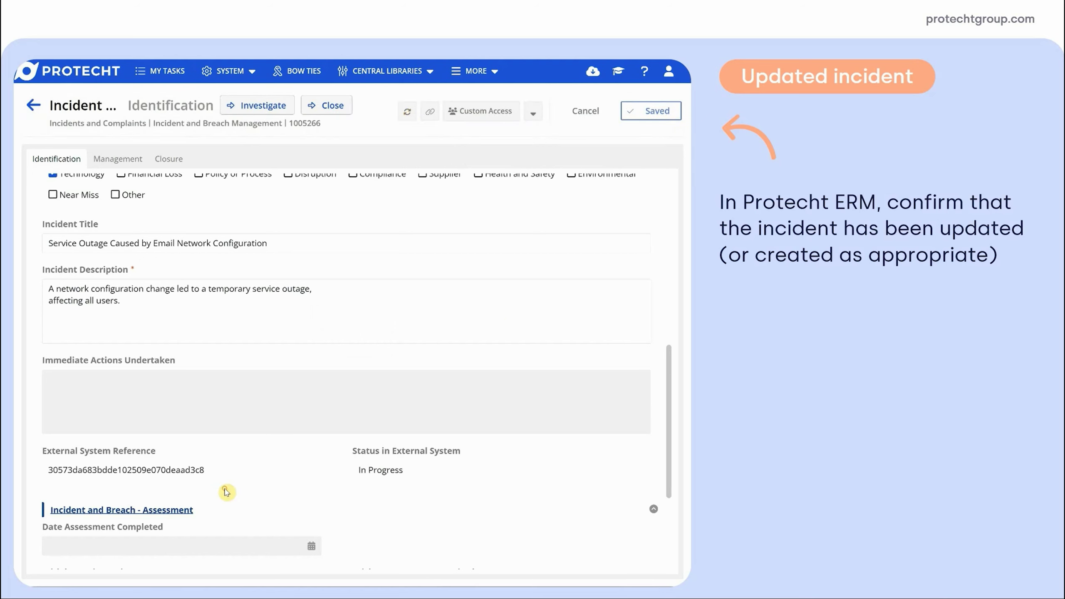